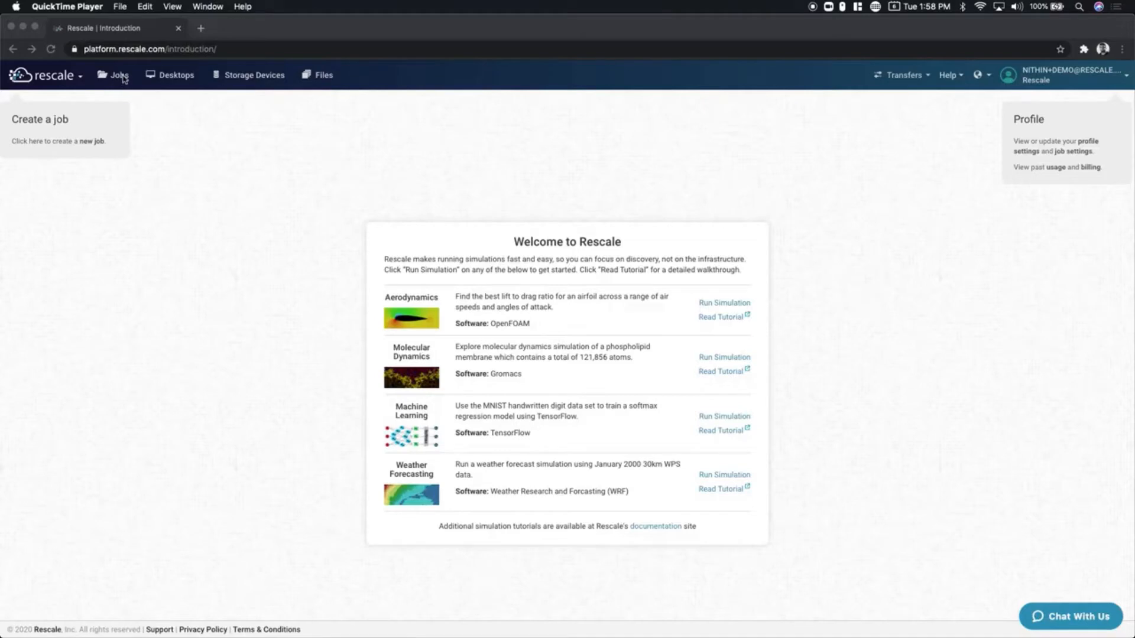
- Create a new job from the jobs list
click(124, 78)
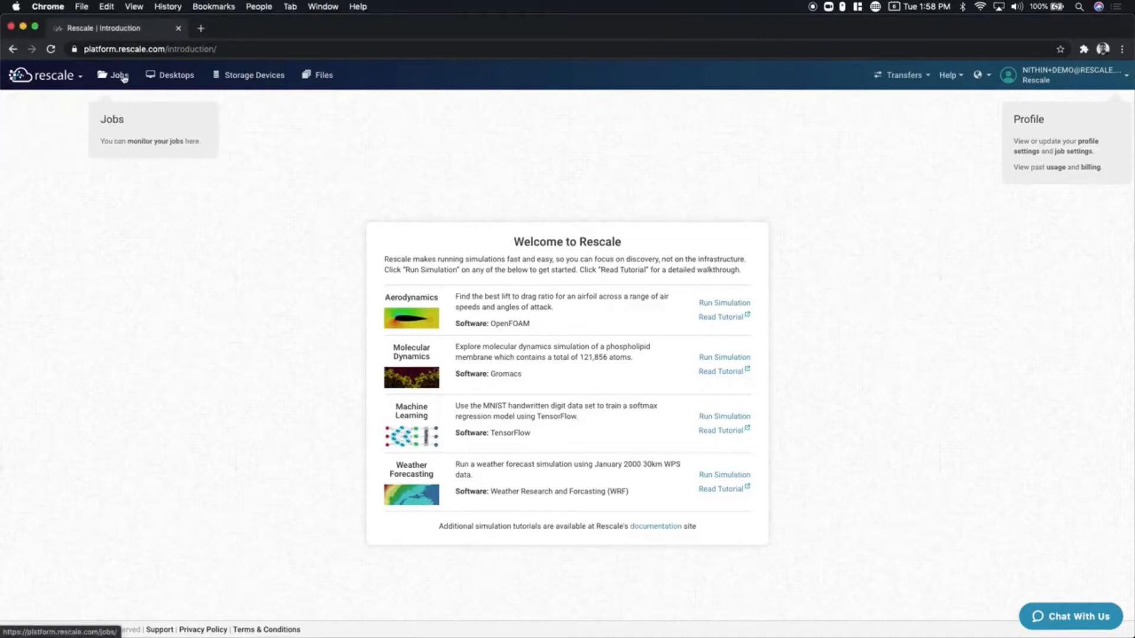
click(124, 78)
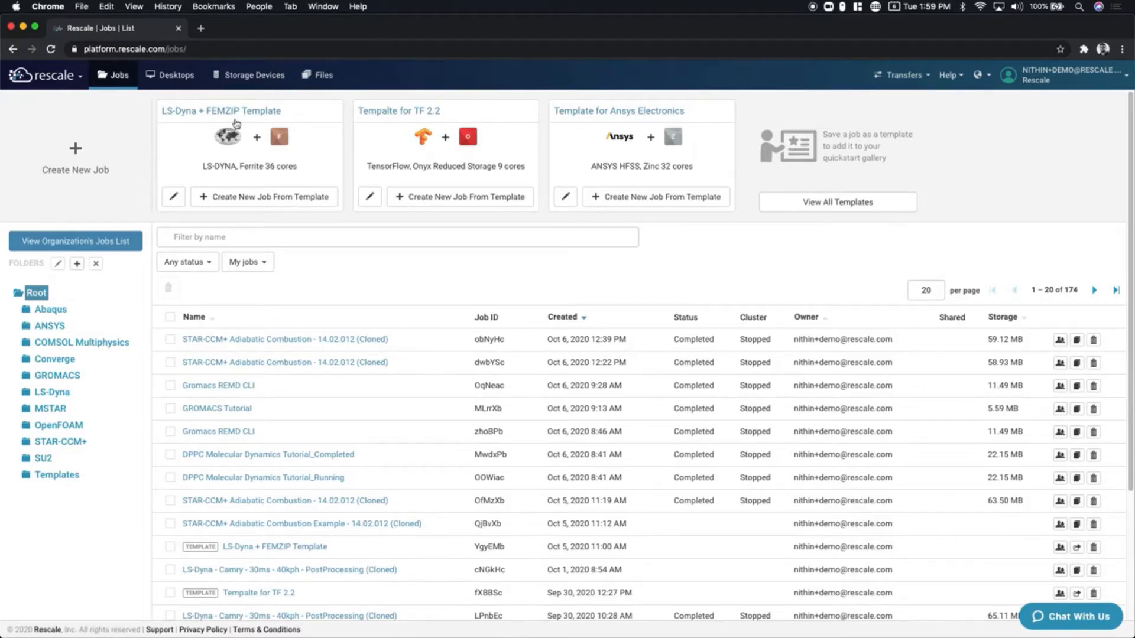
click(92, 155)
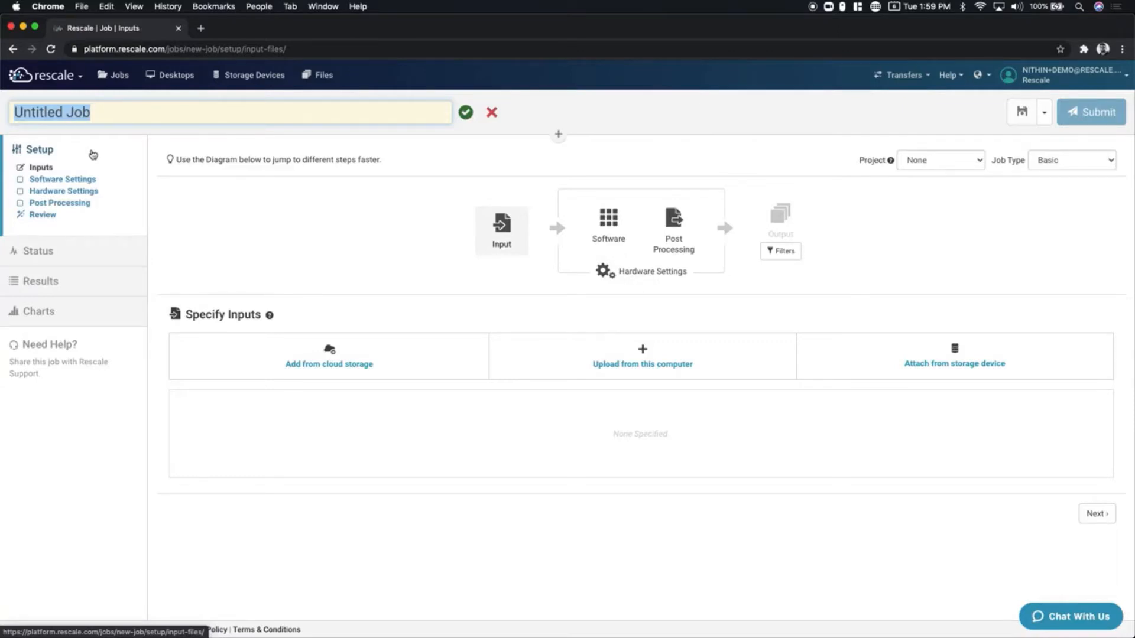
- Name the untitled job "STAR CCM+ Template" and save the name
text(STARM)
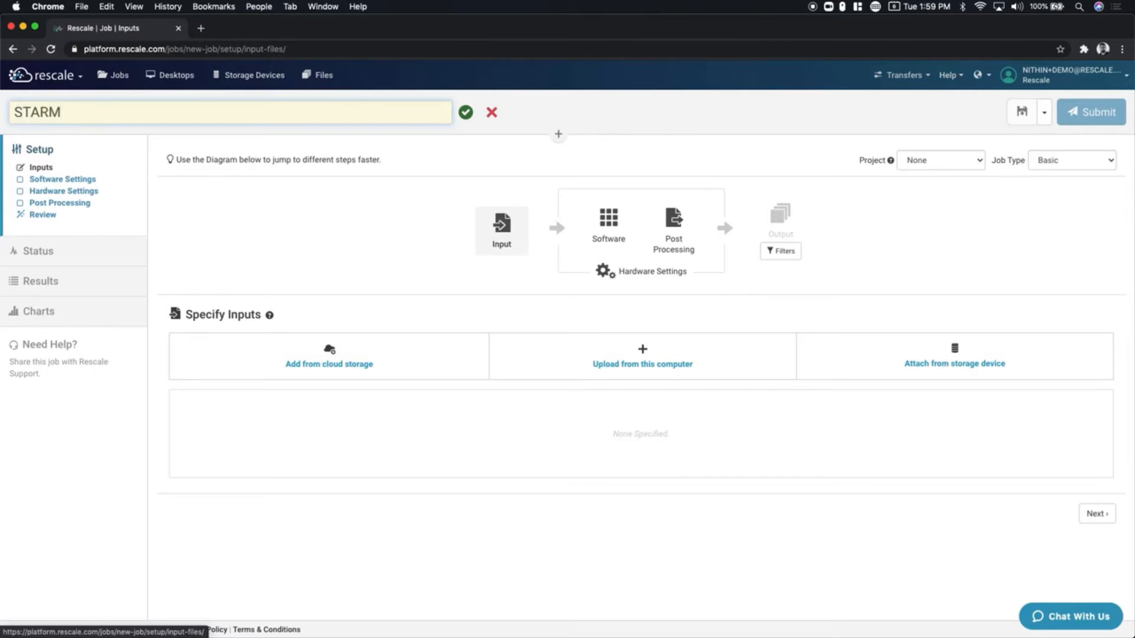
key(BackSpace)
text(CCM+ Tempalte)
key(BackSpace)
key(BackSpace)
key(BackSpace)
key(BackSpace)
text(late)
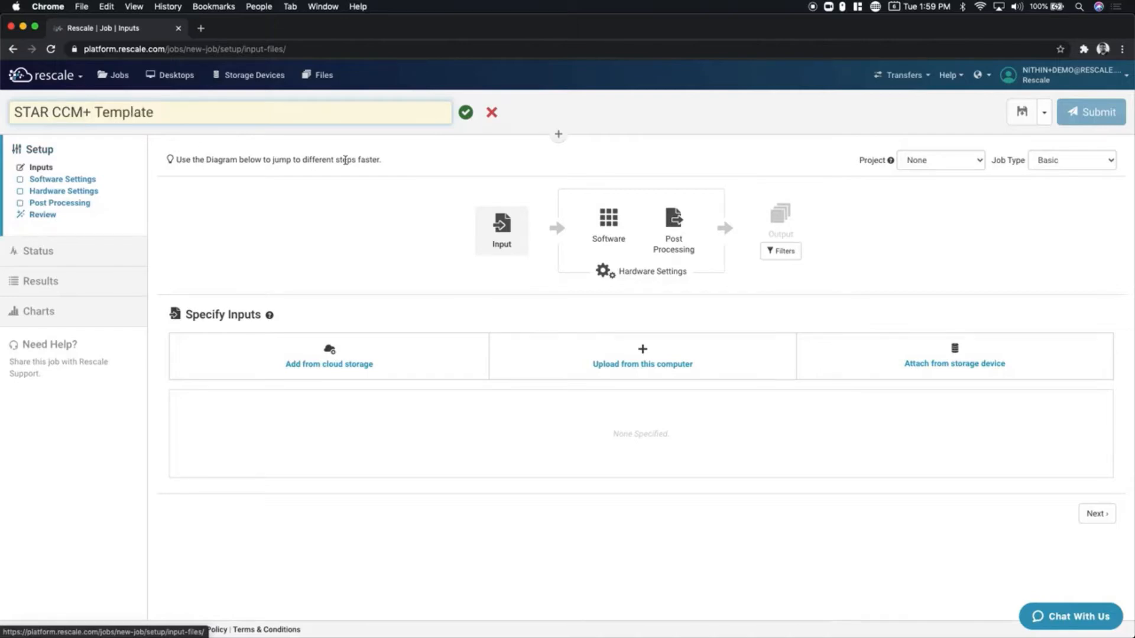
click(466, 113)
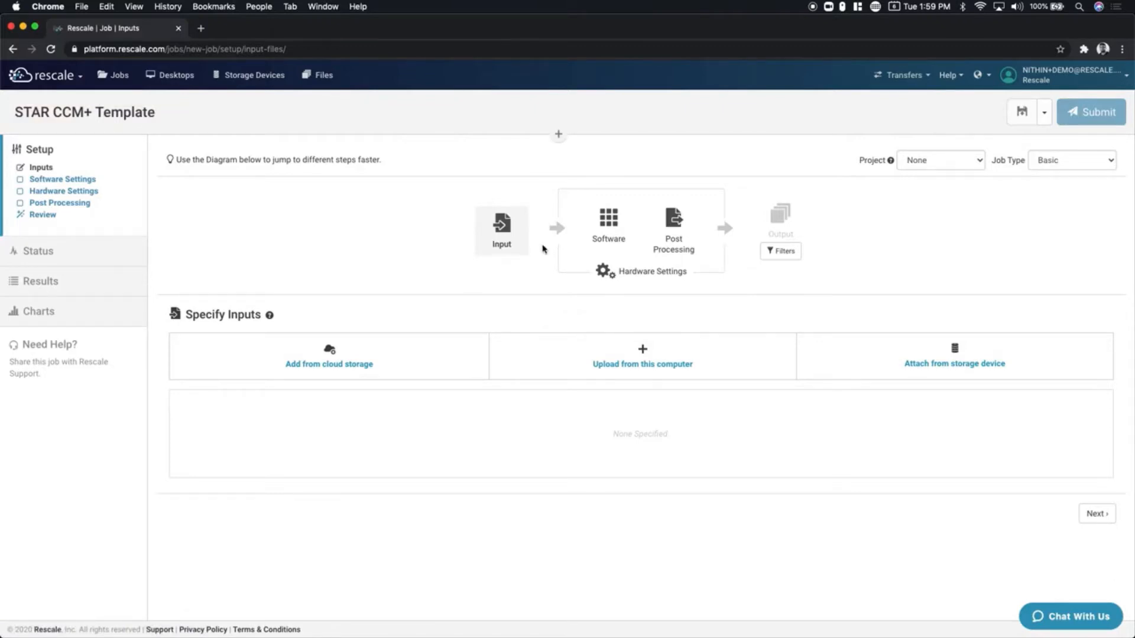
- Search the job's software catalogue for "star" and select Simcenter STAR-CCM+
click(625, 223)
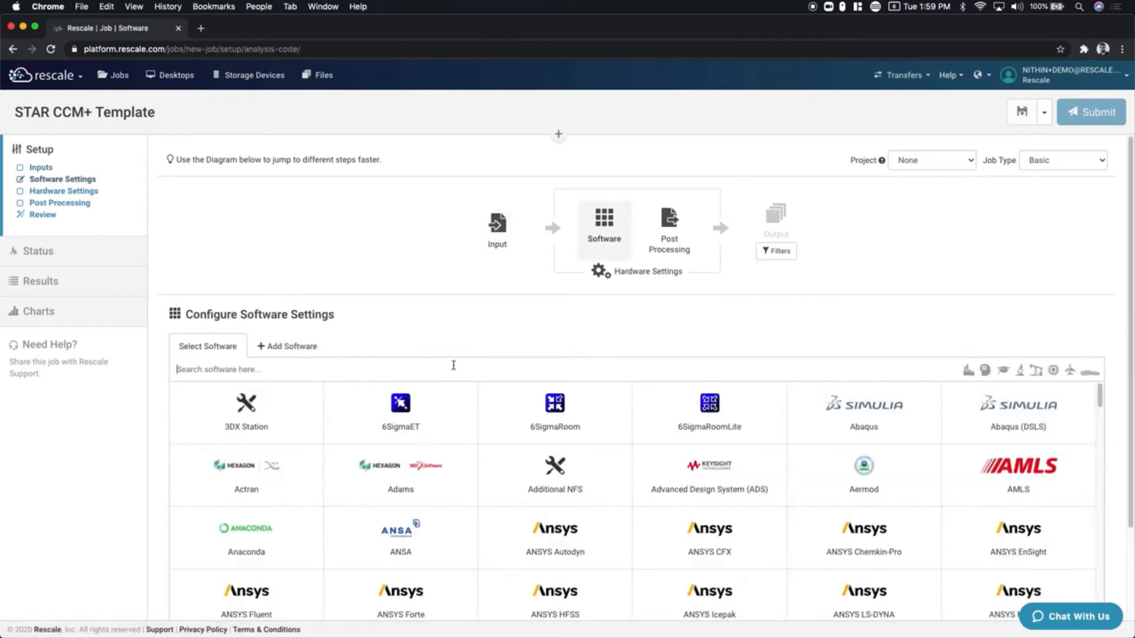
text(star)
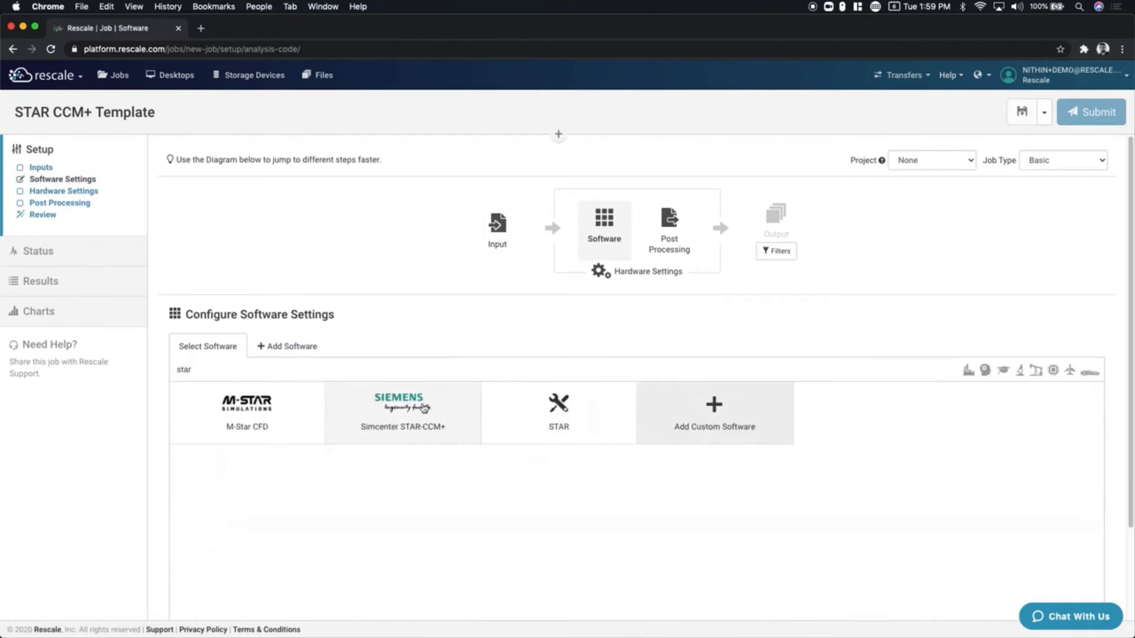
click(420, 407)
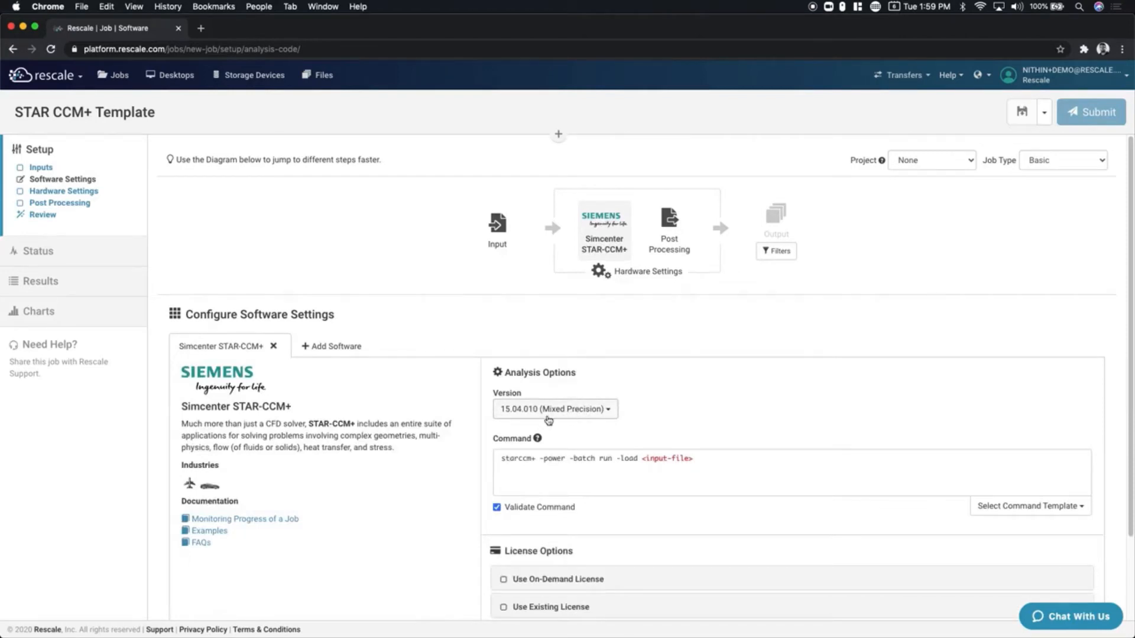
- Replace the <input-file> placeholder in the STAR-CCM+ command with *.sim
scroll(568, 417, down, 1)
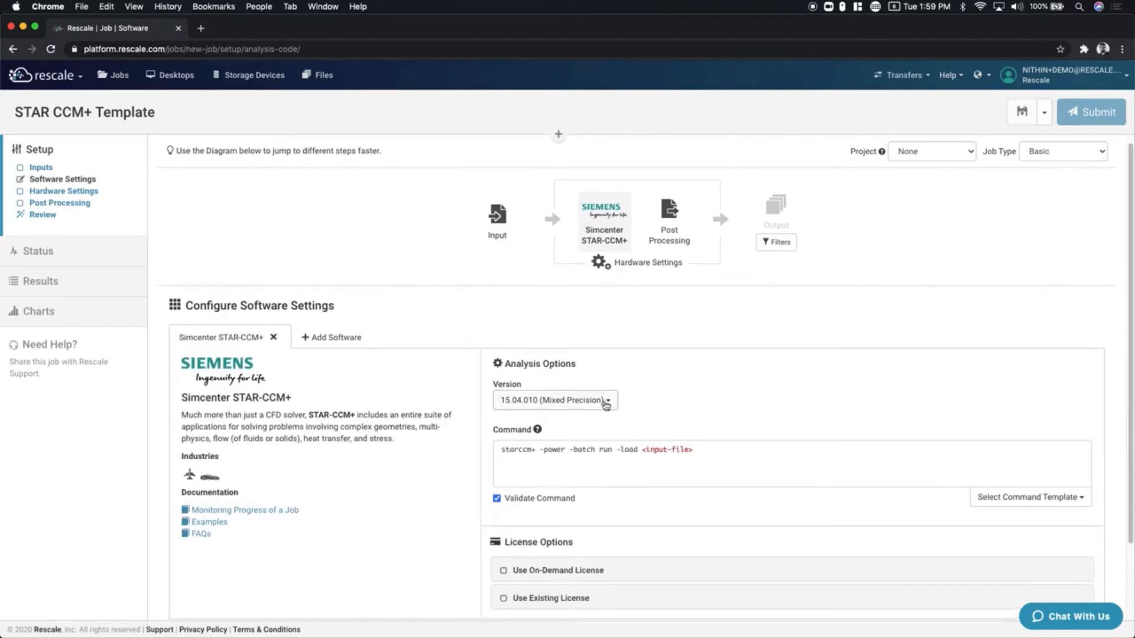
scroll(605, 406, down, 2)
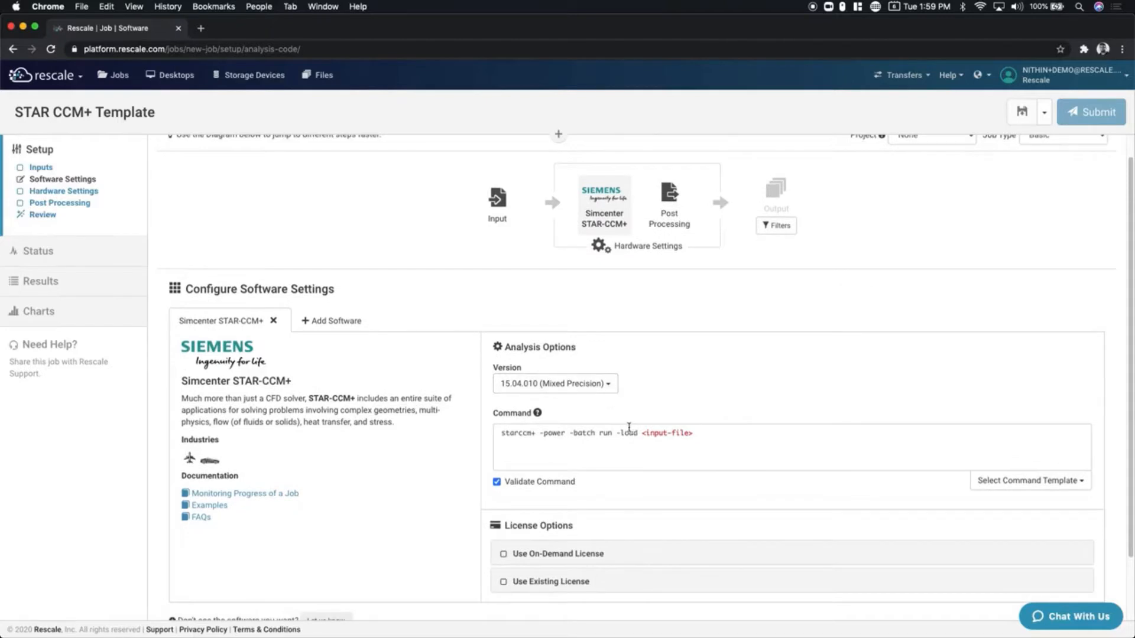
scroll(629, 427, down, 1)
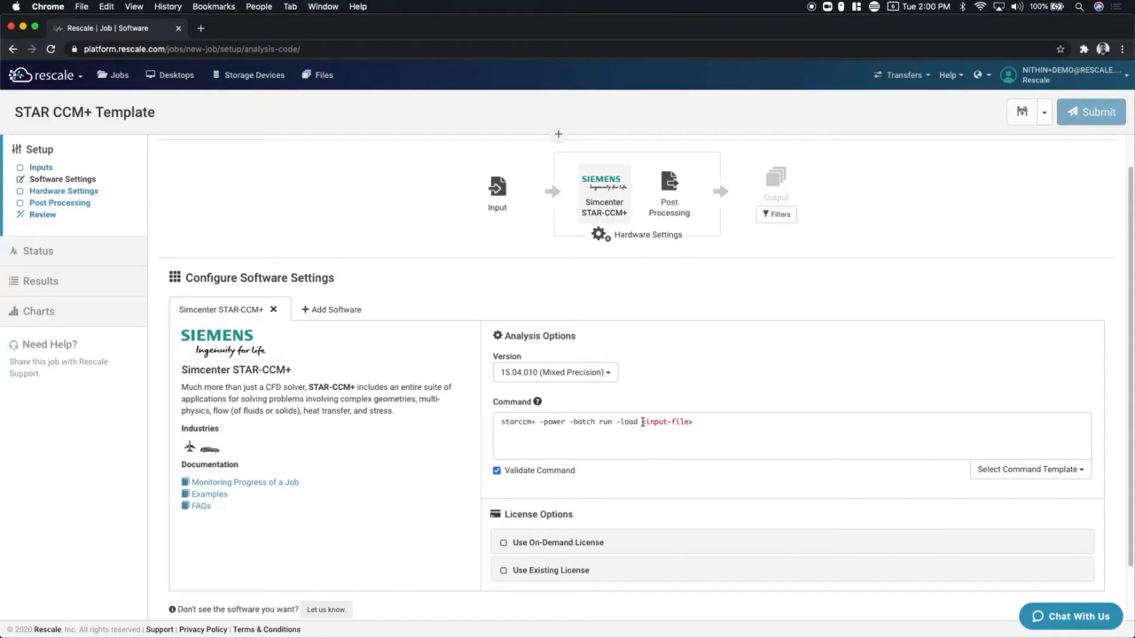
drag(642, 421, 701, 418)
text(*.sim)
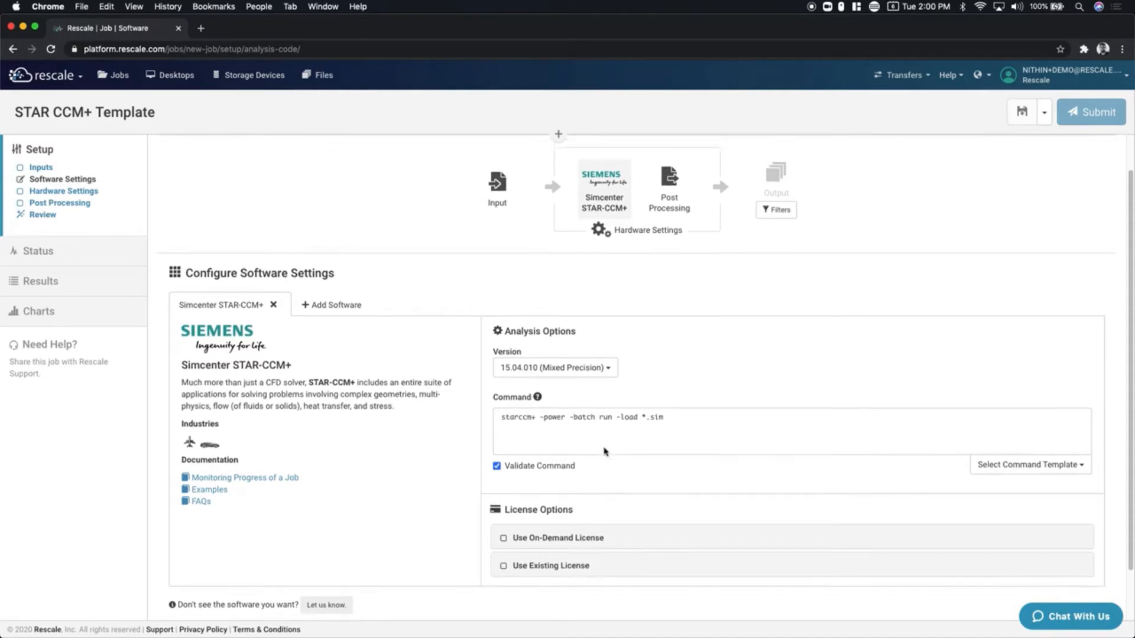
- Enable Use Existing License and fill the License (CDLMD_LICENSE_FILE) field with the saved value
scroll(606, 453, down, 1)
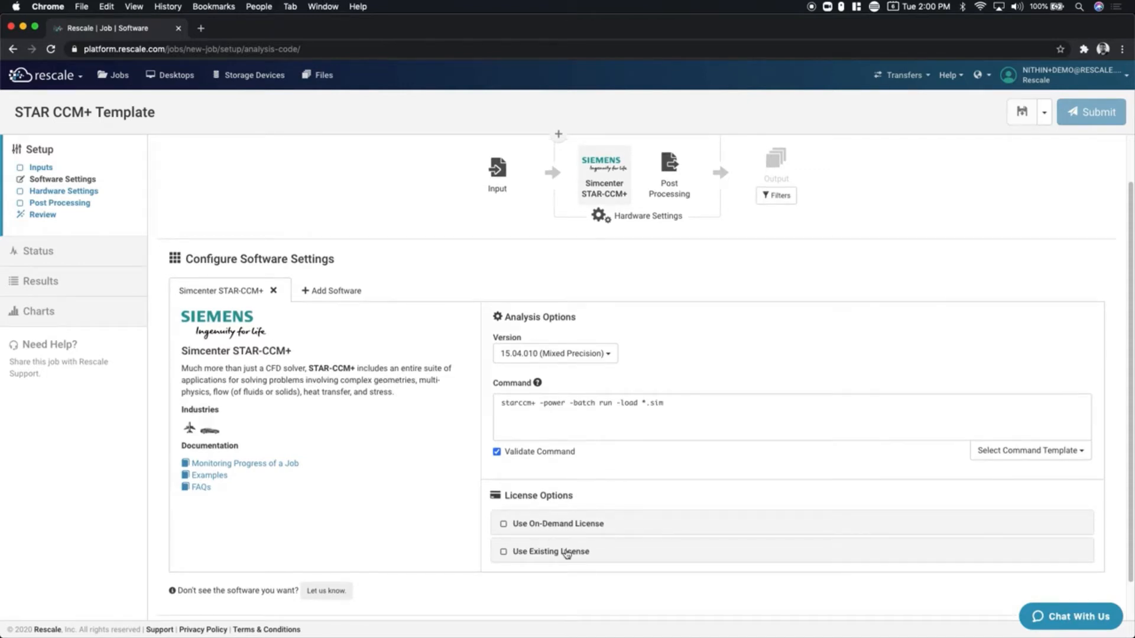
click(567, 554)
scroll(631, 535, down, 5)
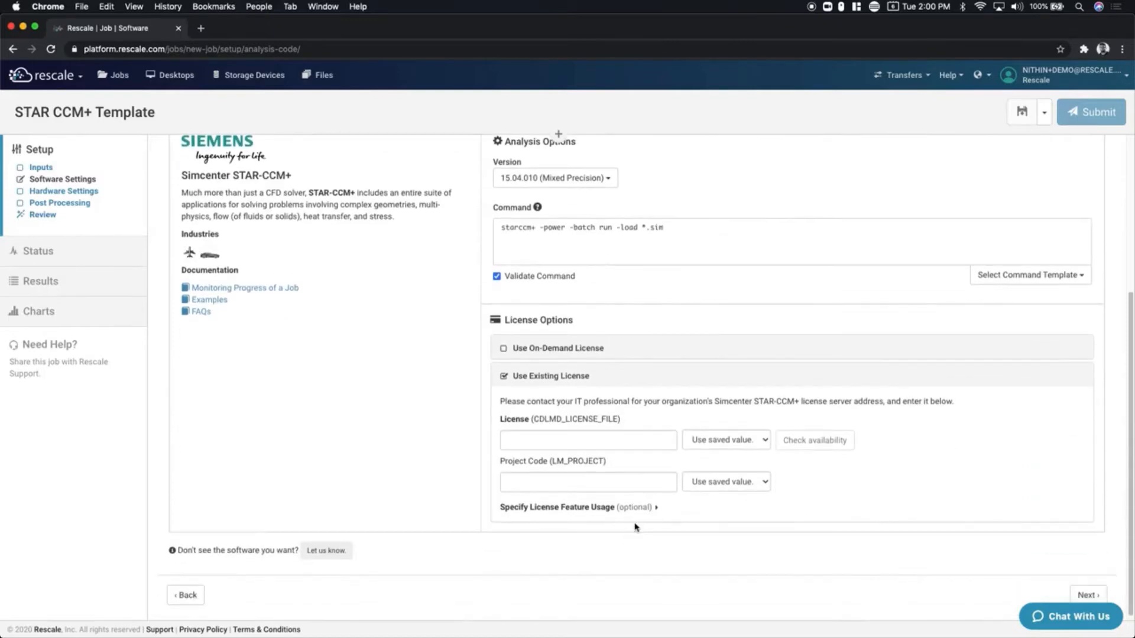
click(726, 441)
click(725, 451)
scroll(638, 447, up, 5)
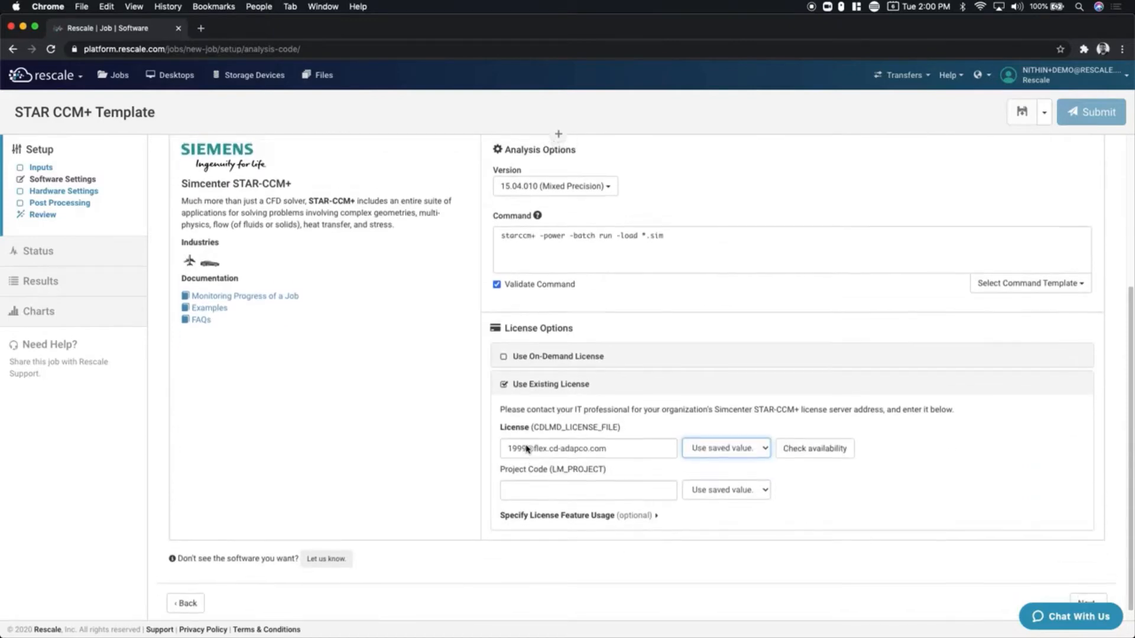
- Switch the Carbon core type to On-Demand pricing in the hardware settings
scroll(638, 447, down, 5)
scroll(637, 448, down, 1)
scroll(650, 430, up, 5)
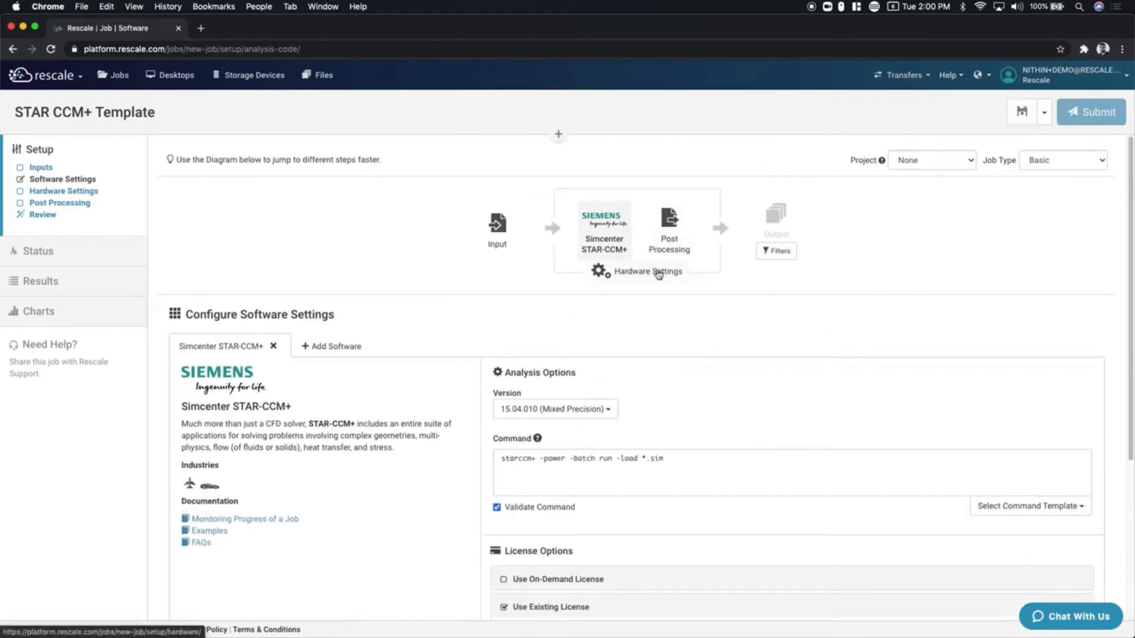
click(658, 273)
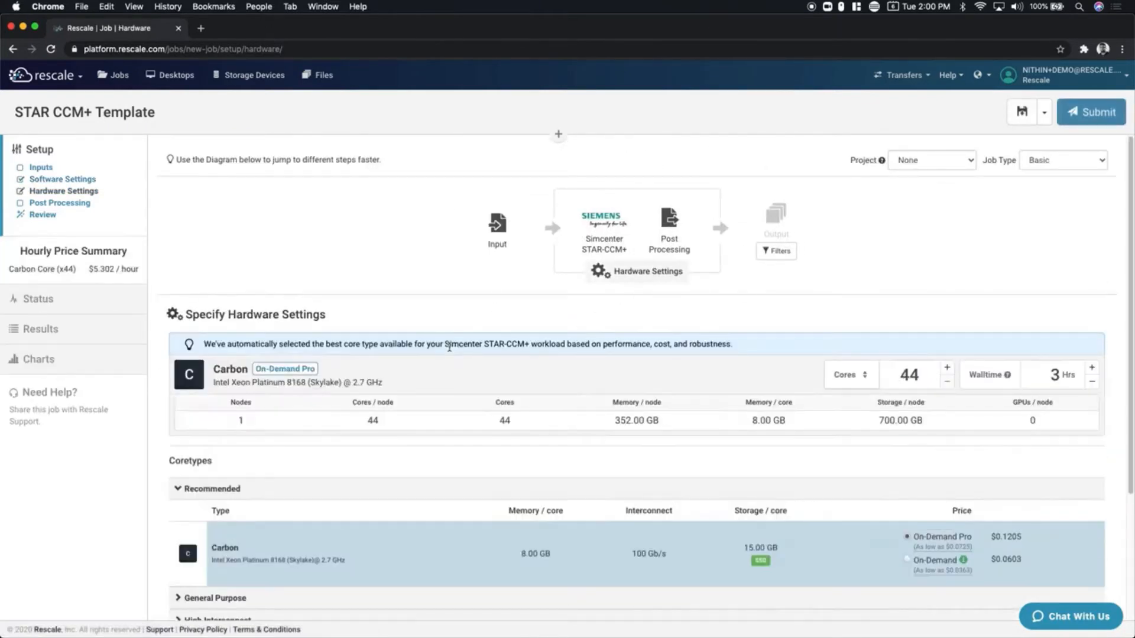
scroll(449, 347, down, 3)
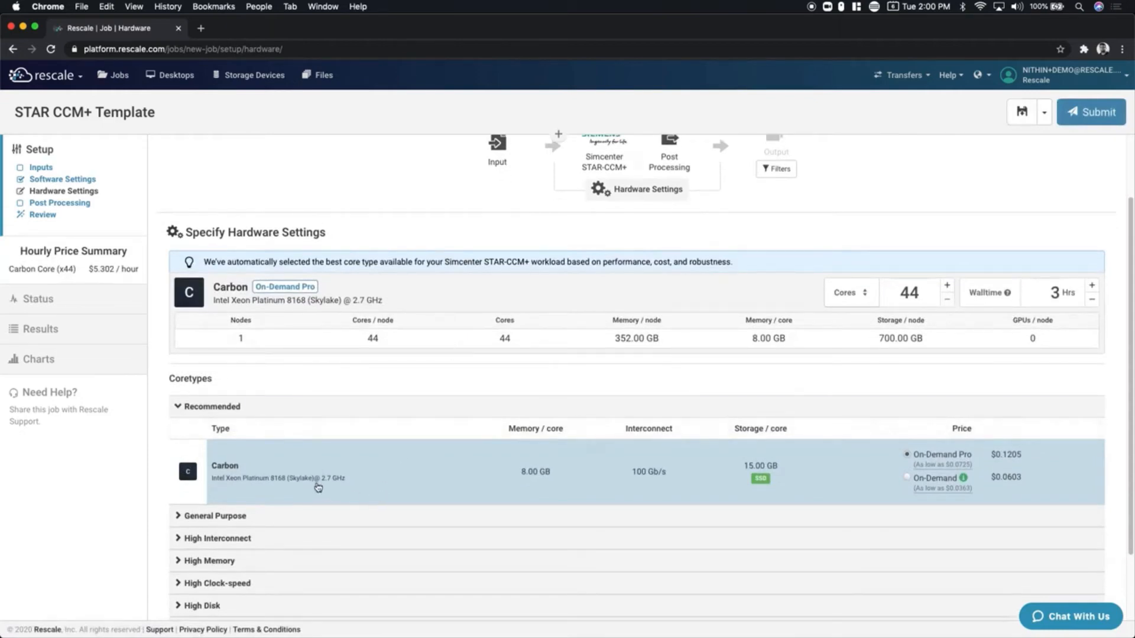
click(923, 480)
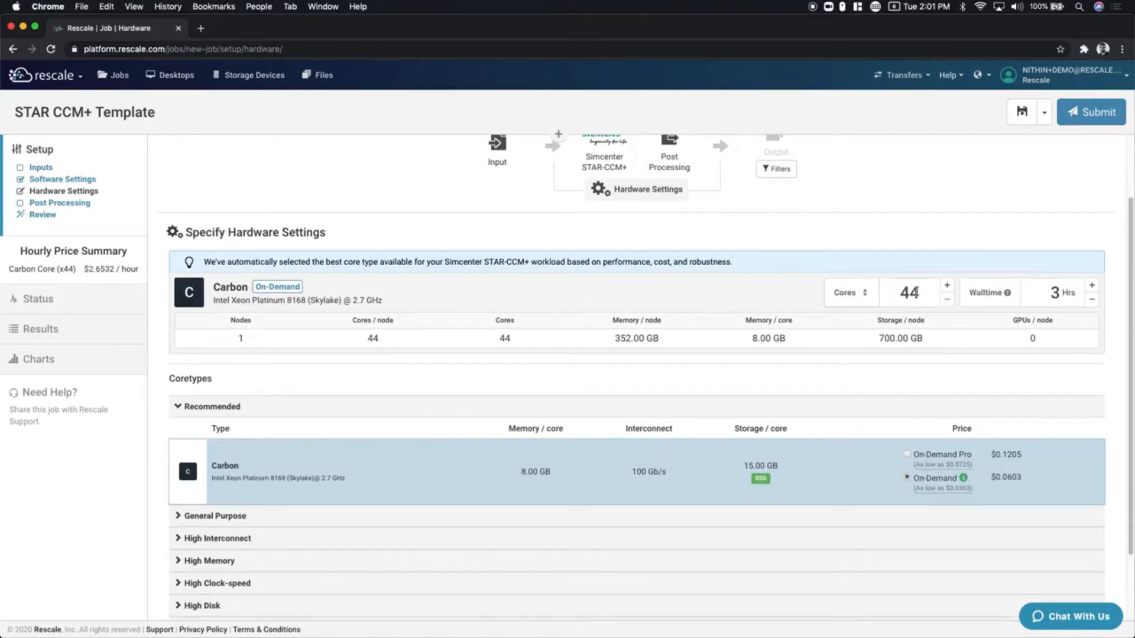
- Set the job's walltime to 48 hours
click(1049, 289)
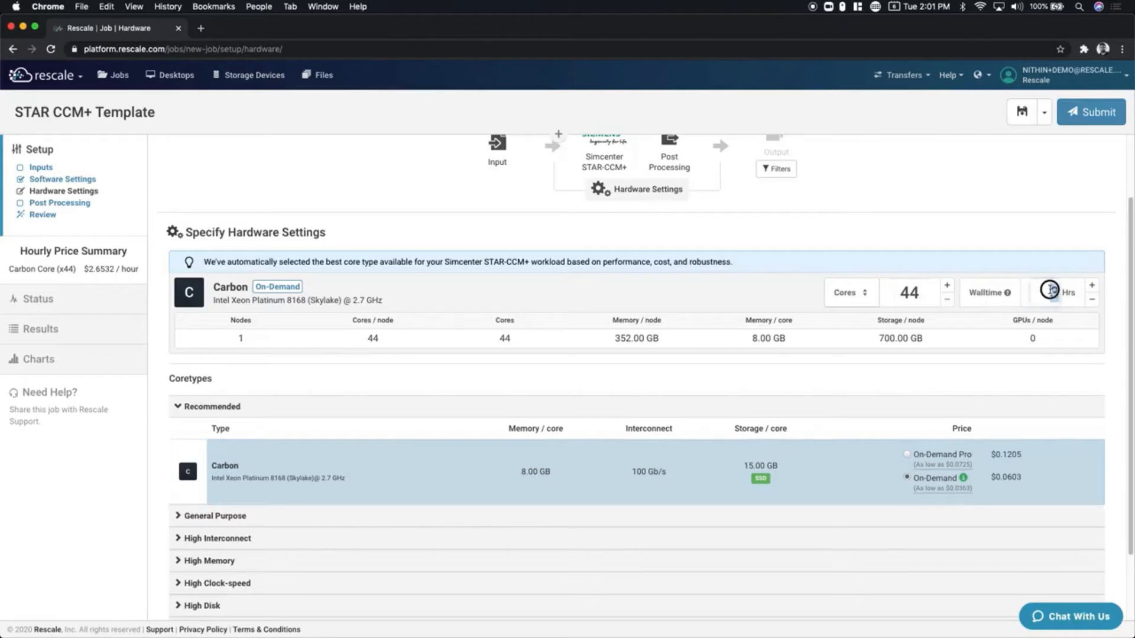
text(48)
scroll(896, 307, down, 3)
scroll(897, 306, up, 6)
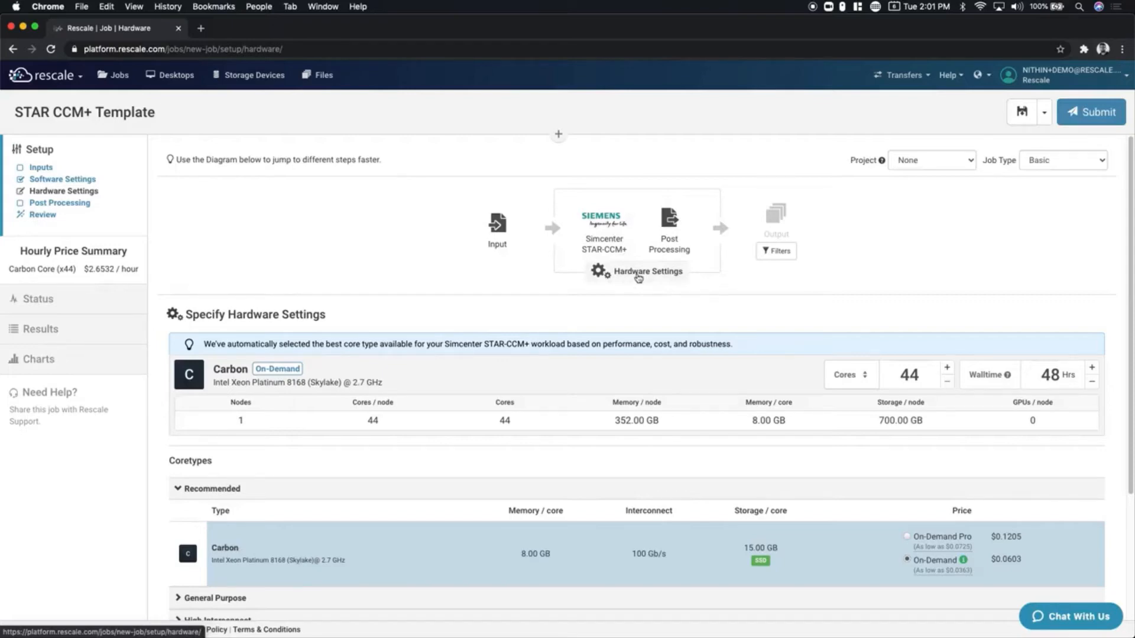
- Start saving the job as a template and enter the description "STAR CCM Template, 48 hours walltime, Version 15"
click(1045, 113)
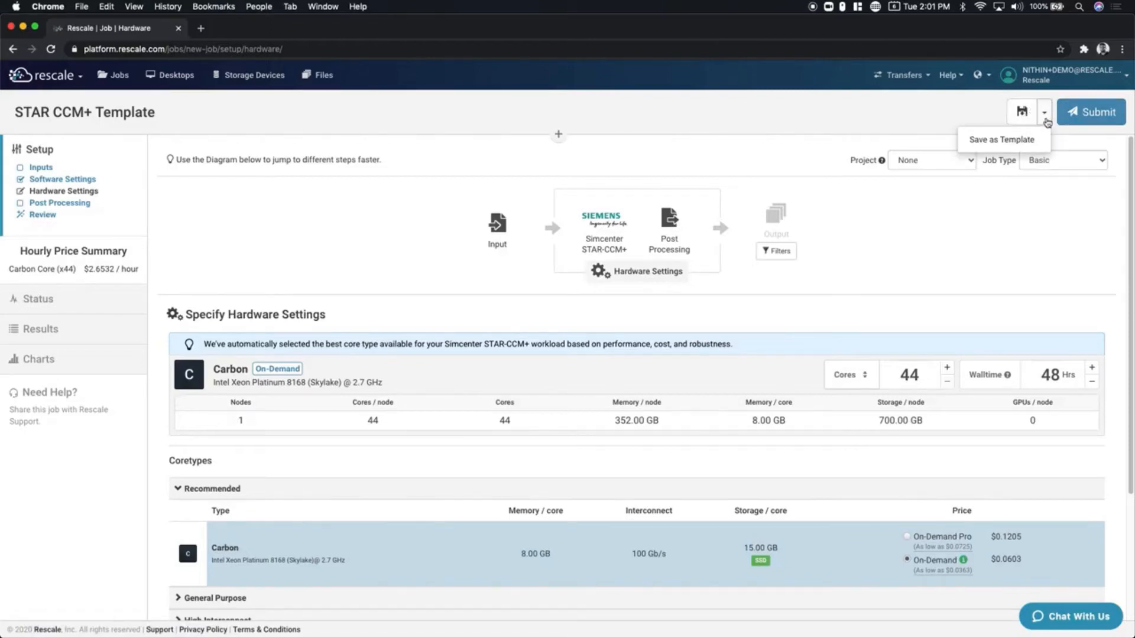
click(1010, 149)
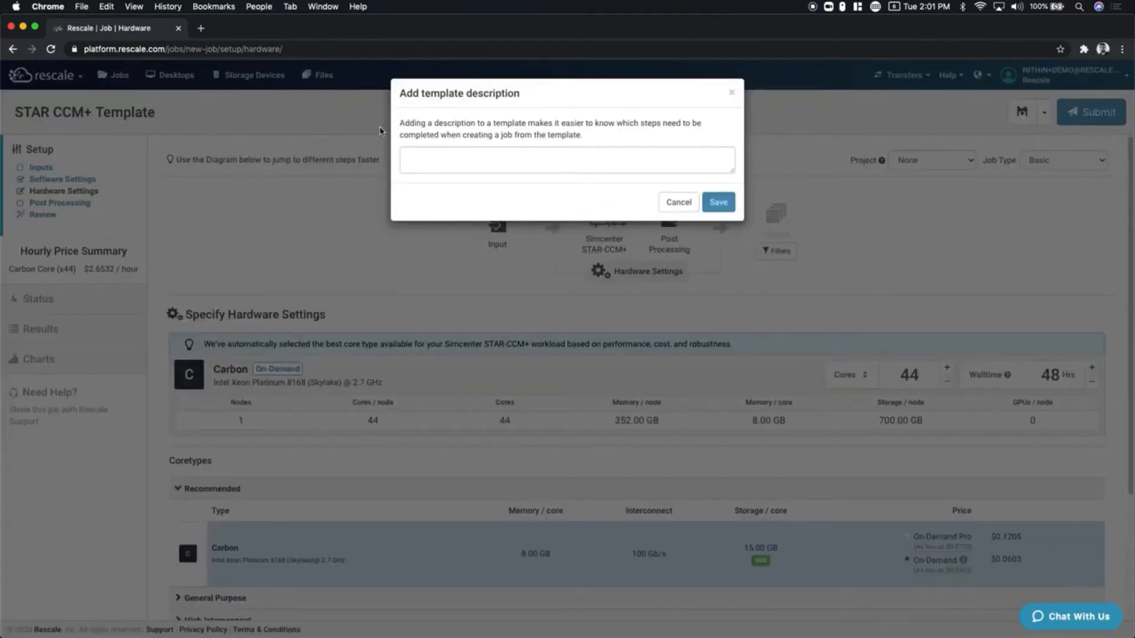
click(421, 152)
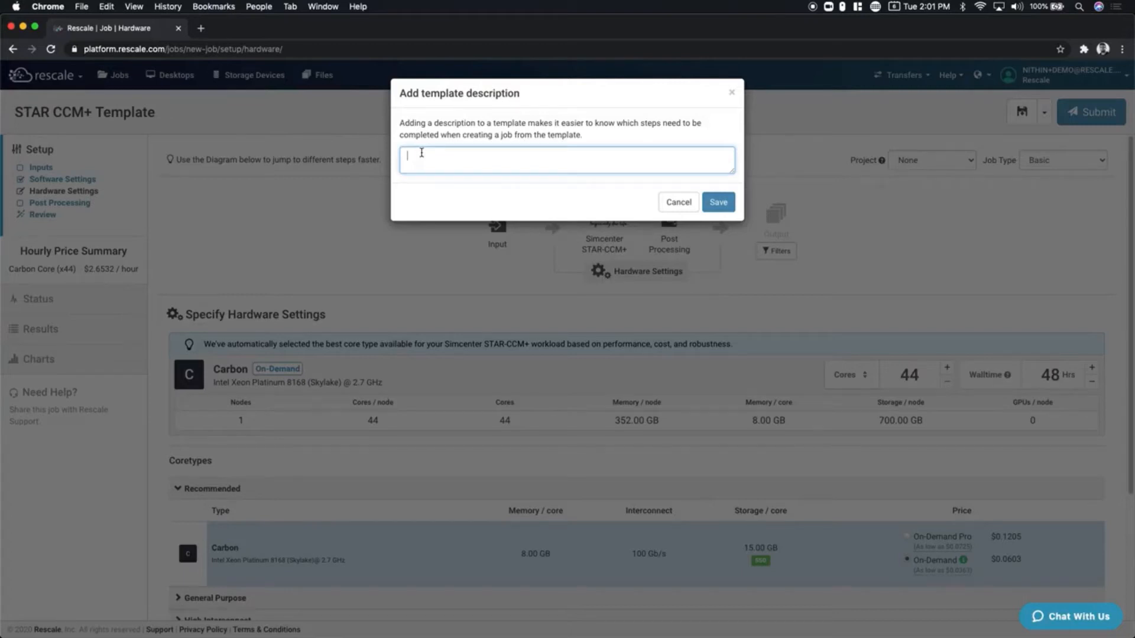
text(STAR CCM Tempal)
text(t)
key(BackSpace)
key(BackSpace)
key(BackSpace)
text(late, 48 hours walltime, Version)
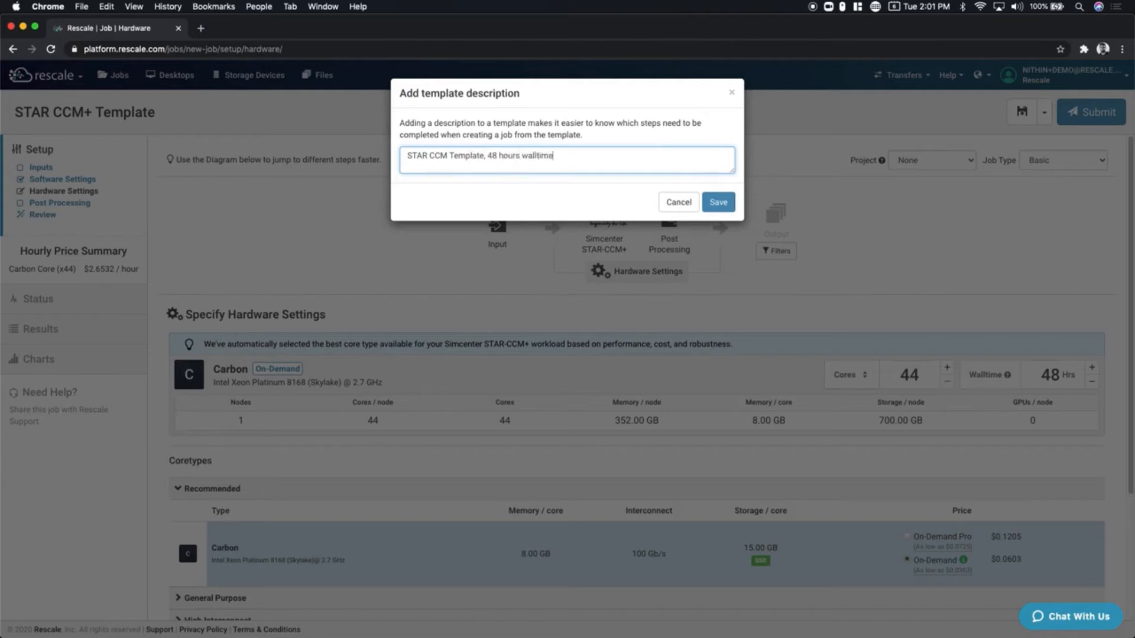
text( 15)
- Capitalise "Walltime" and "Hours" in the template description and save the template
click(526, 156)
key(BackSpace)
text(W)
click(502, 155)
key(BackSpace)
text(H)
click(718, 204)
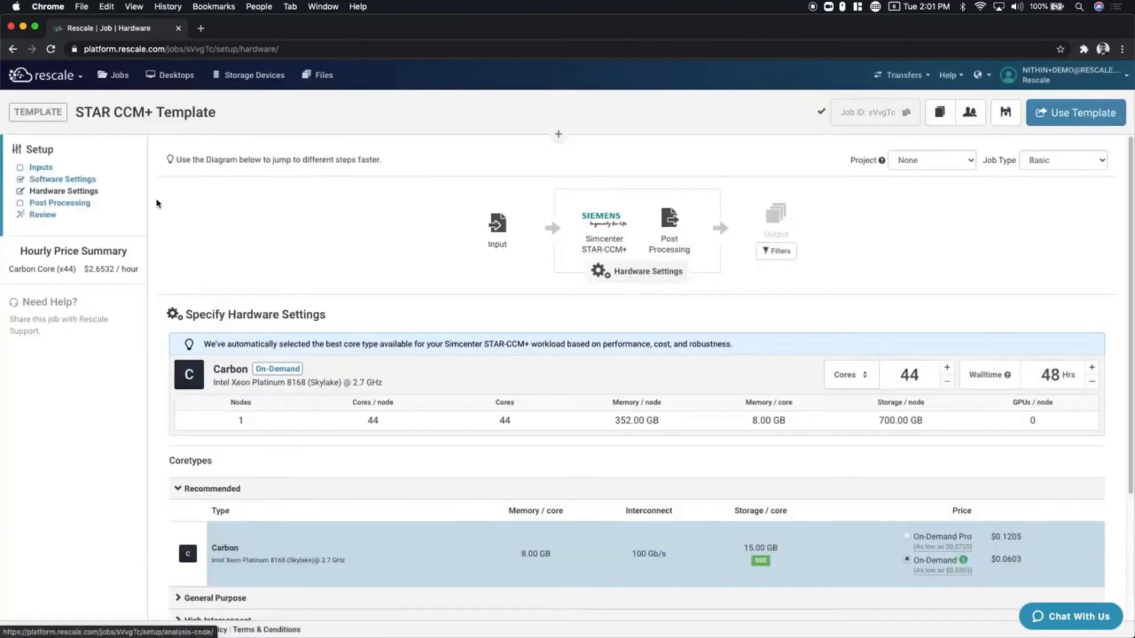
- Return to the jobs list and create a new job from STAR CCM+ Template
click(118, 85)
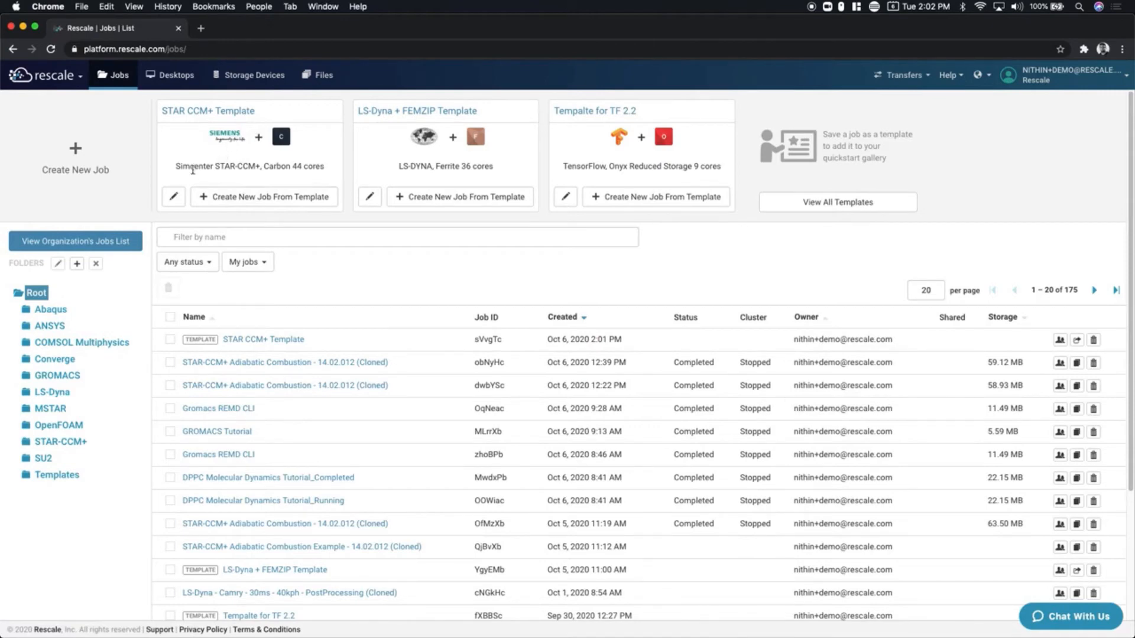
drag(175, 166, 340, 161)
click(335, 162)
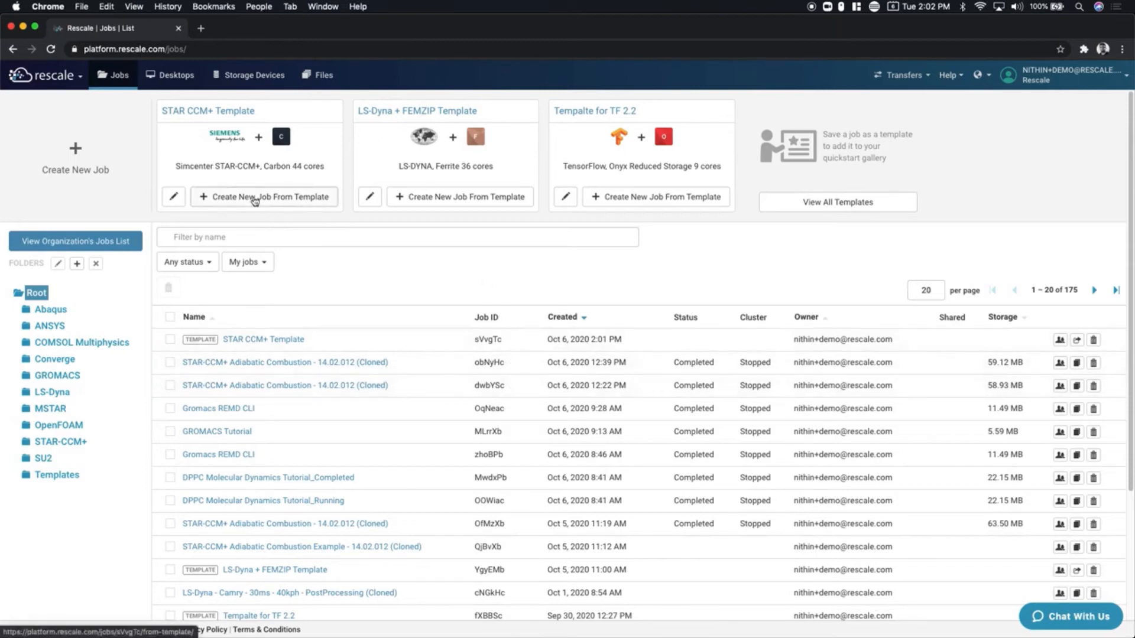
click(254, 199)
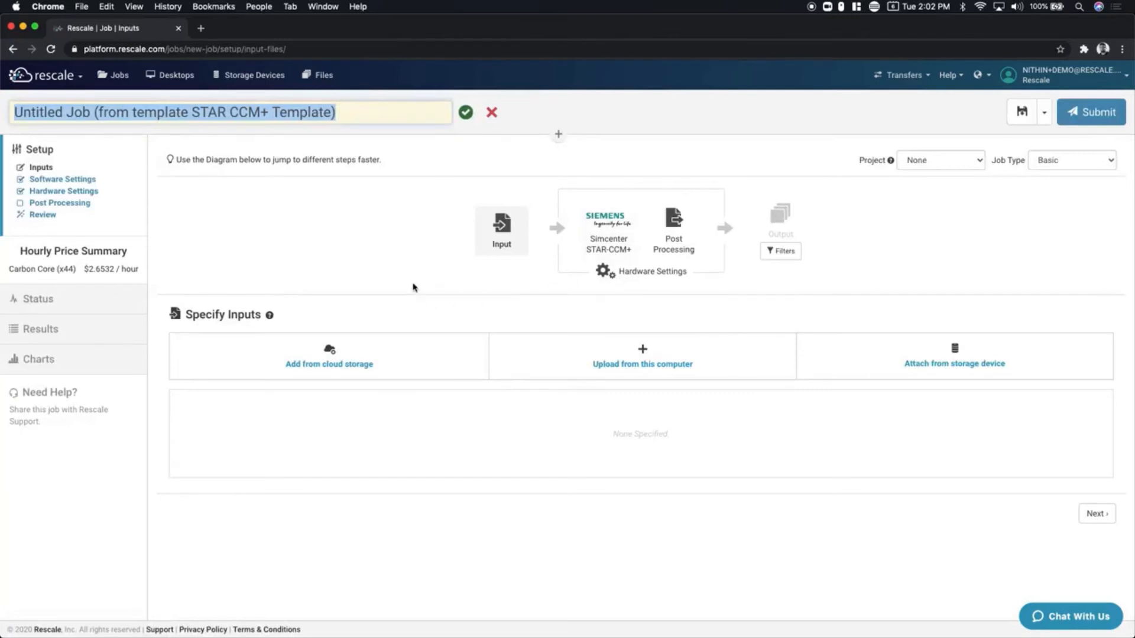
- Rename the new job as "STAR CCM+ job" and briefly view its template description
click(343, 110)
drag(347, 109, 38, 94)
text(STAR CC)
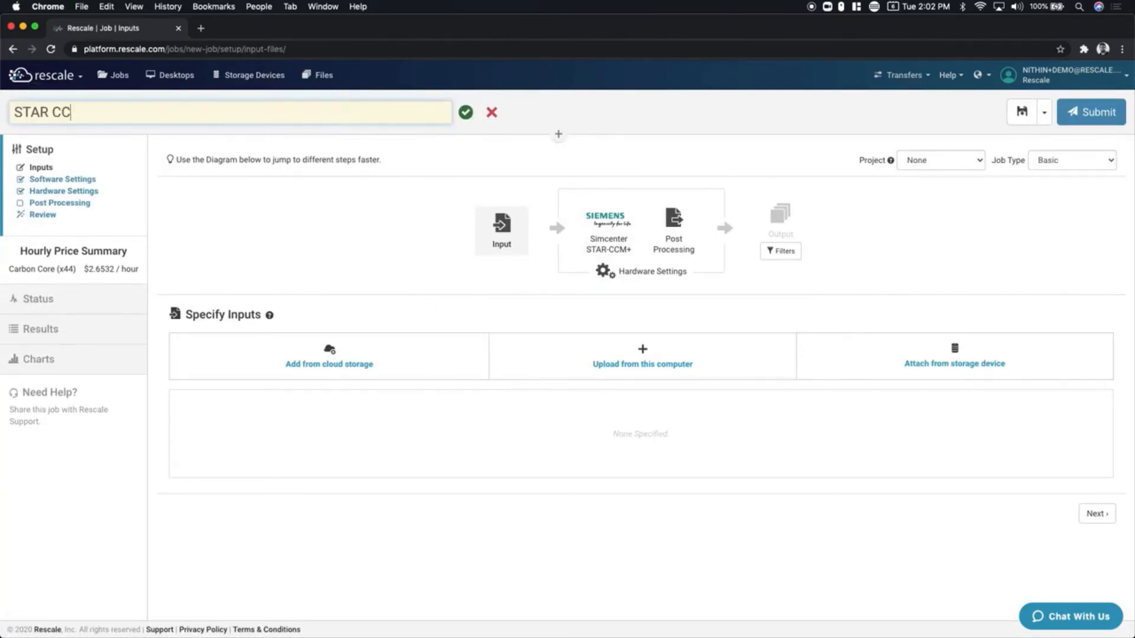
text(M+ job)
key(Return)
click(558, 135)
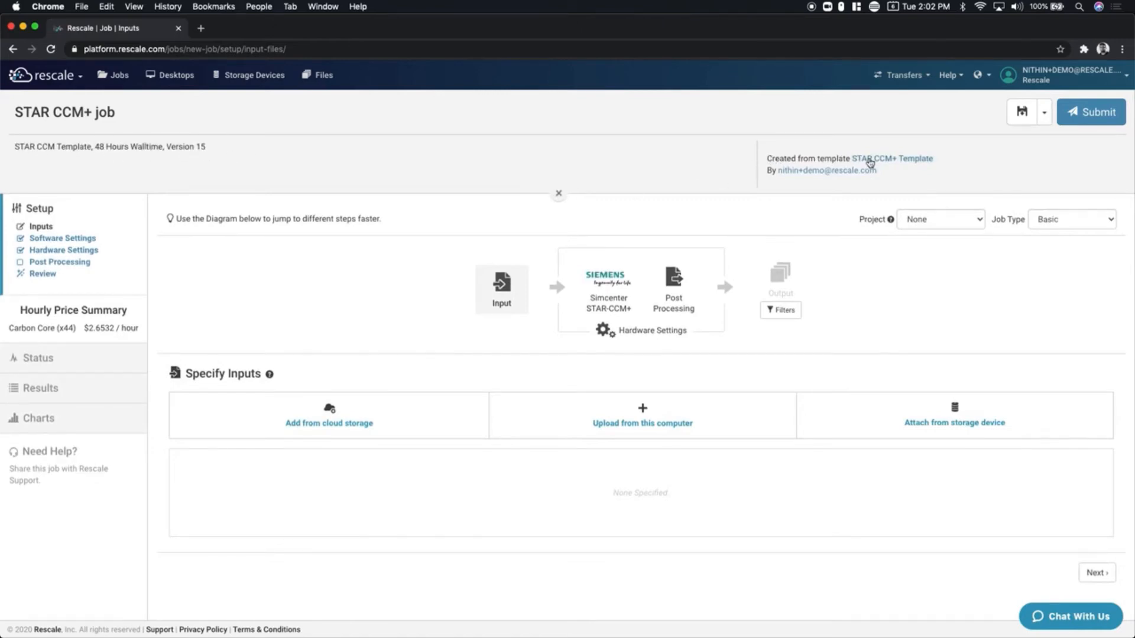
click(559, 194)
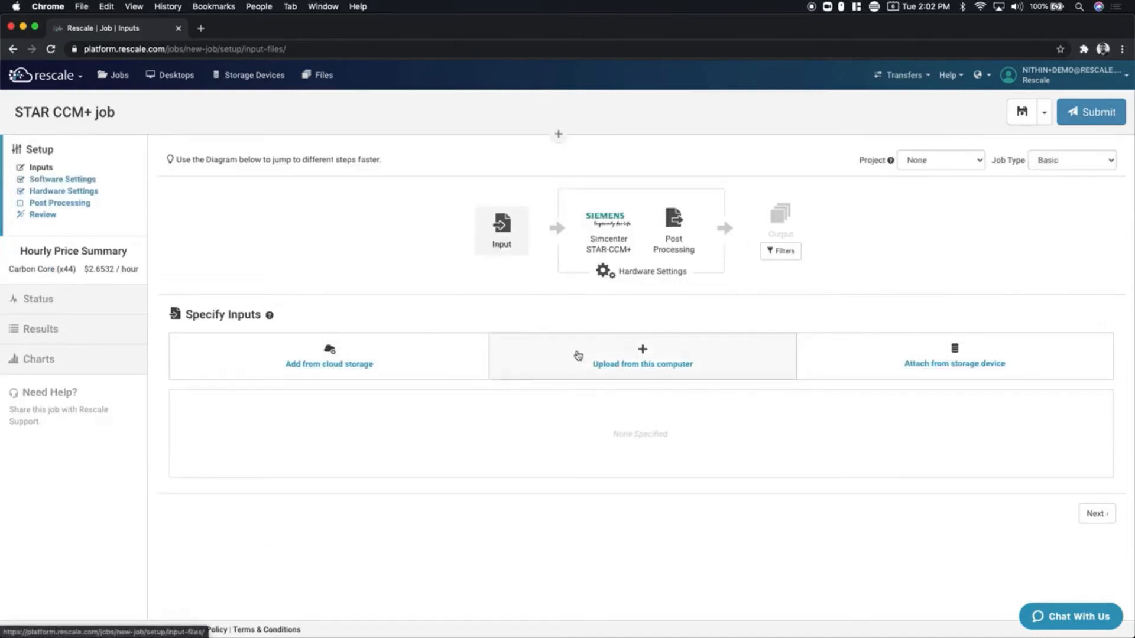
- Add b787_bc_volume.sim from cloud storage as the job's input file, filtering the files by ".sim"
click(387, 359)
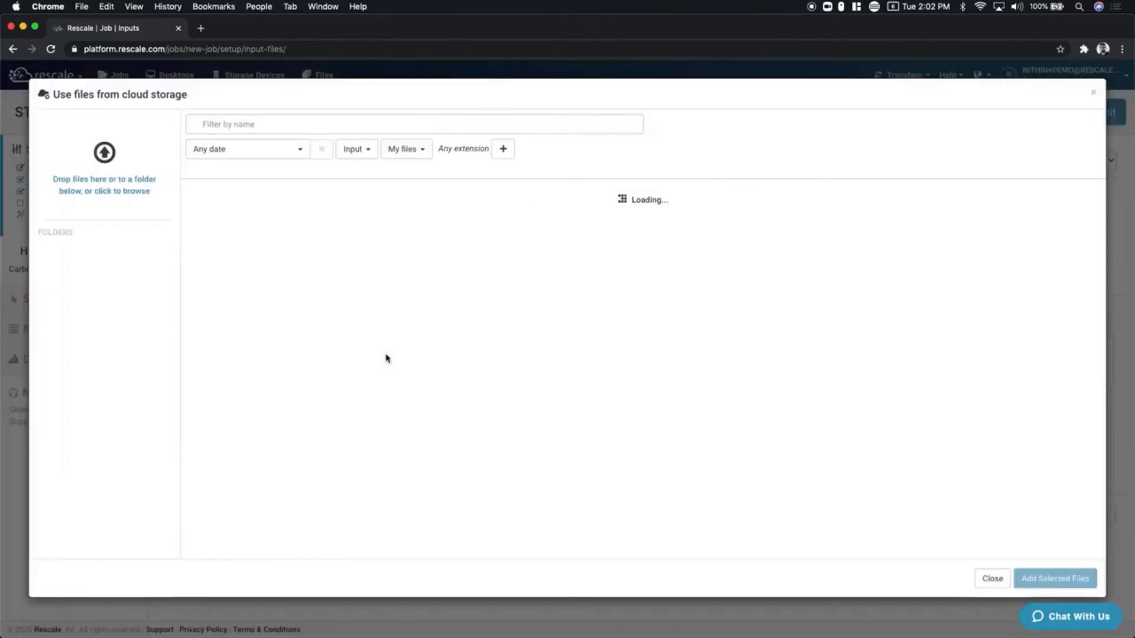
click(285, 124)
text(.sim)
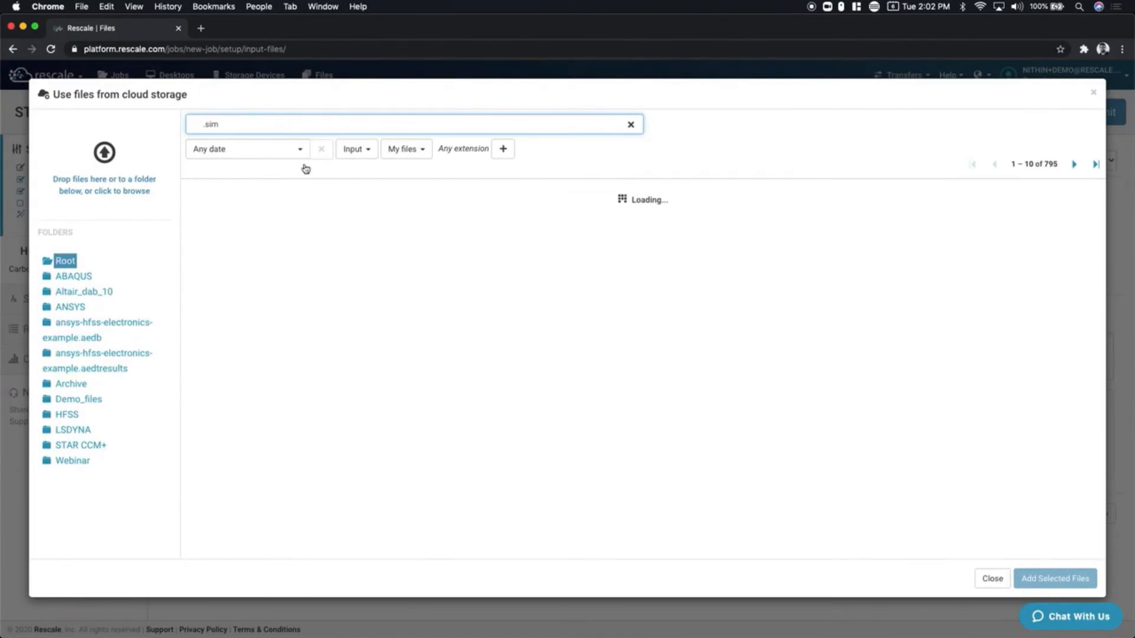
click(199, 235)
click(1064, 575)
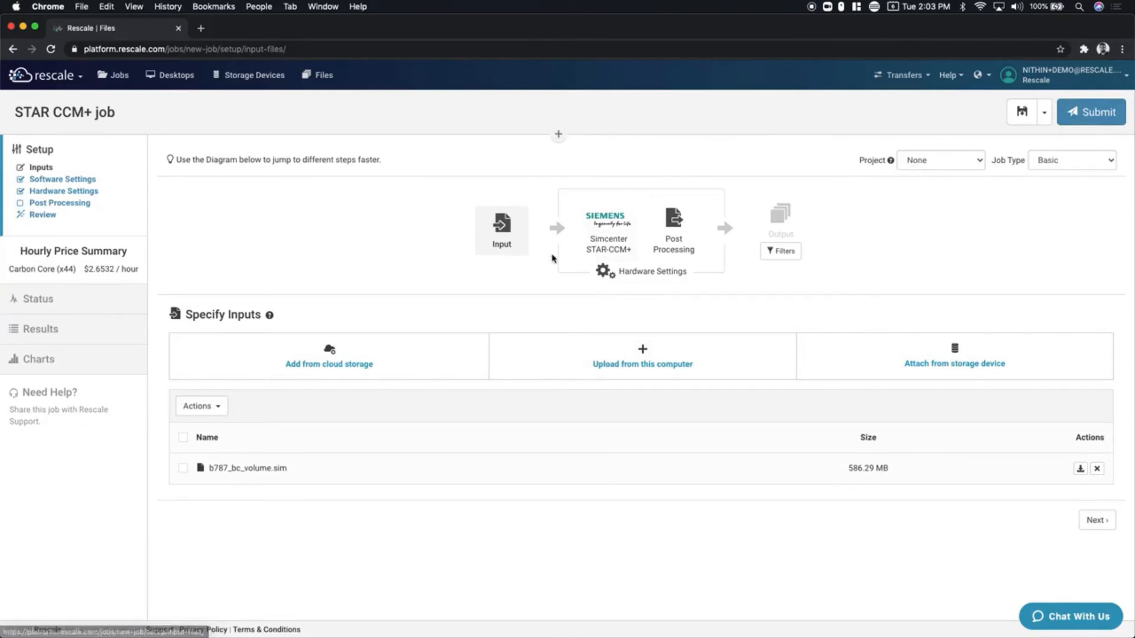
- Review the Simcenter STAR-CCM+ software settings and the hardware settings, and submit the job
click(611, 239)
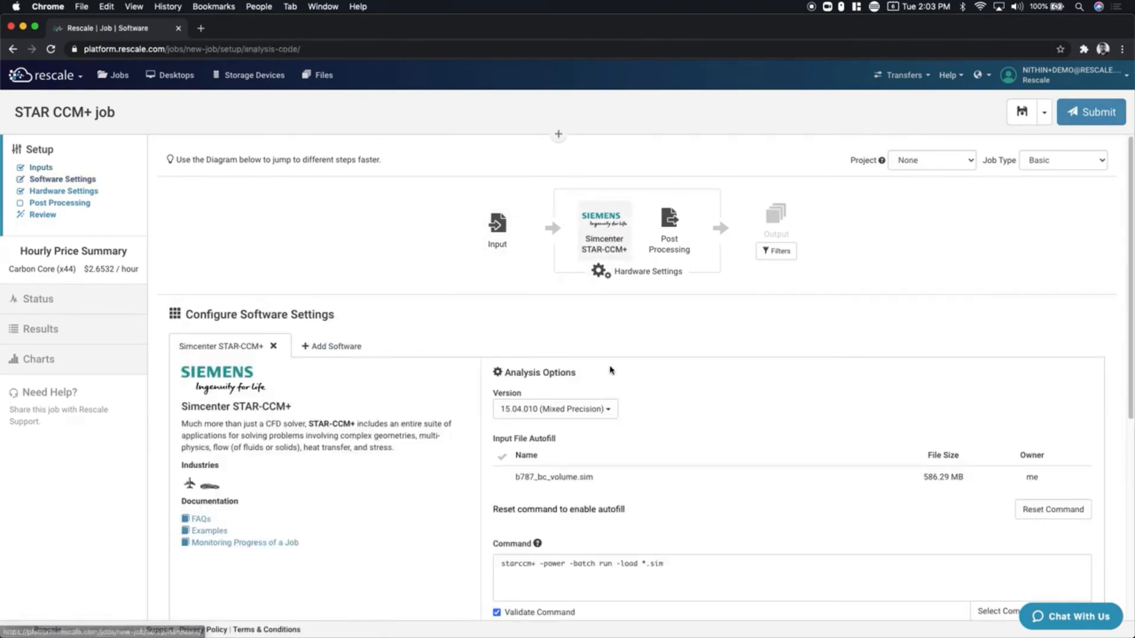
scroll(598, 436, down, 3)
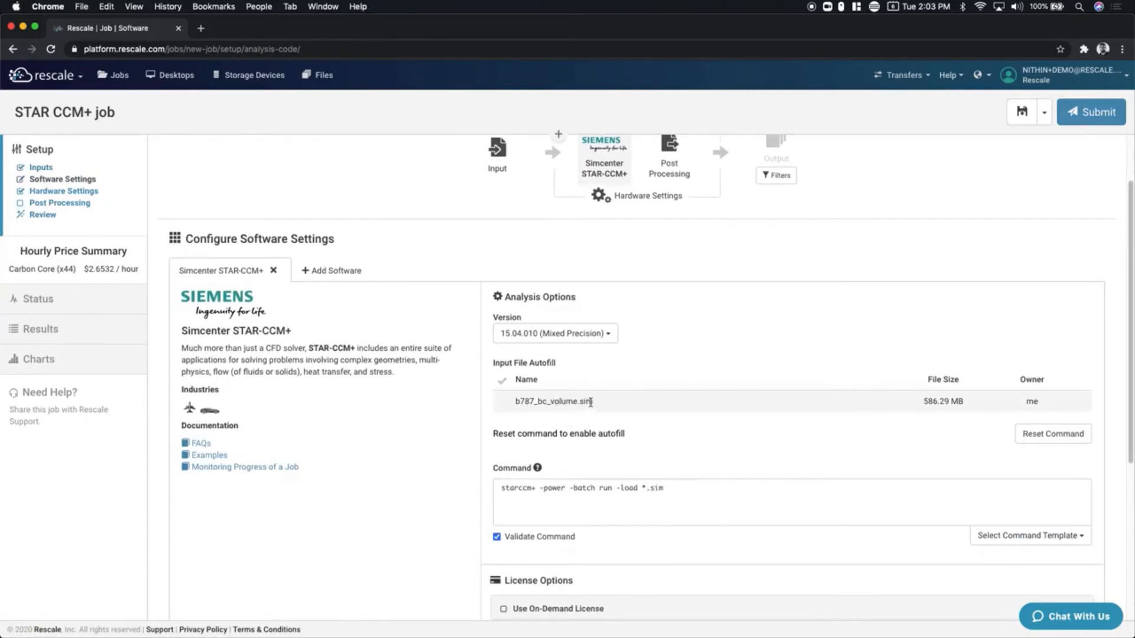
scroll(661, 502, down, 10)
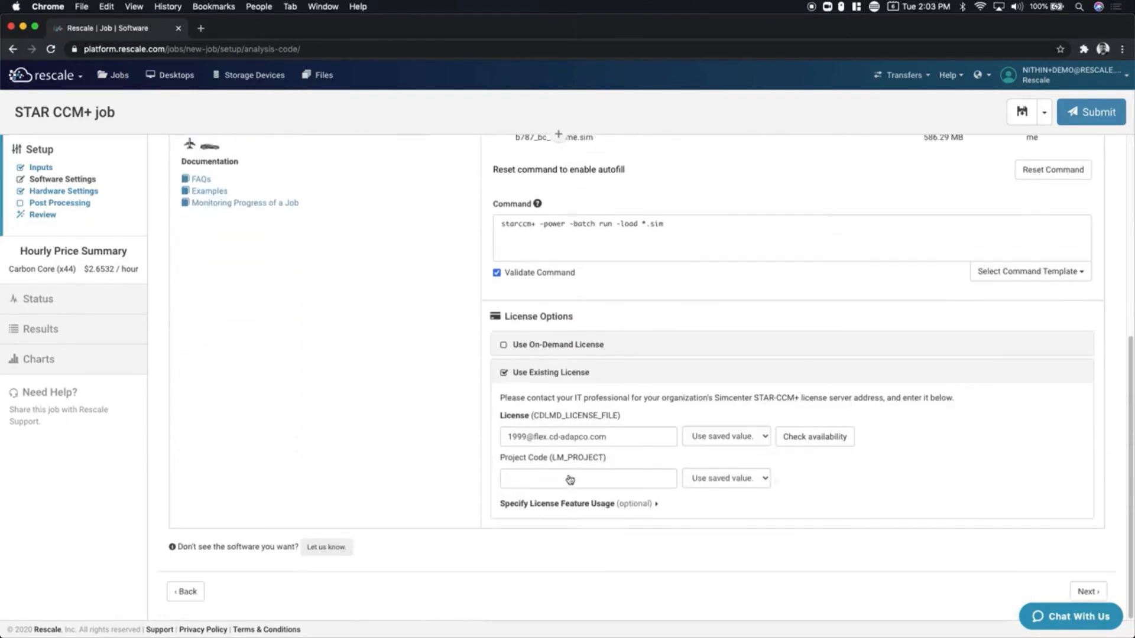
scroll(667, 464, up, 12)
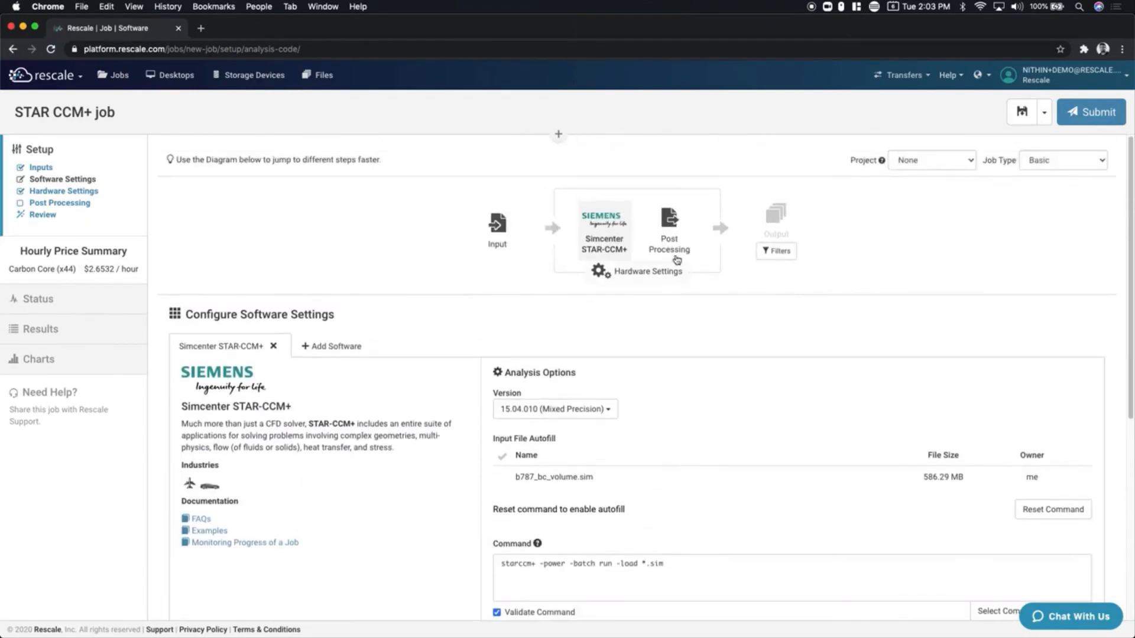
click(603, 270)
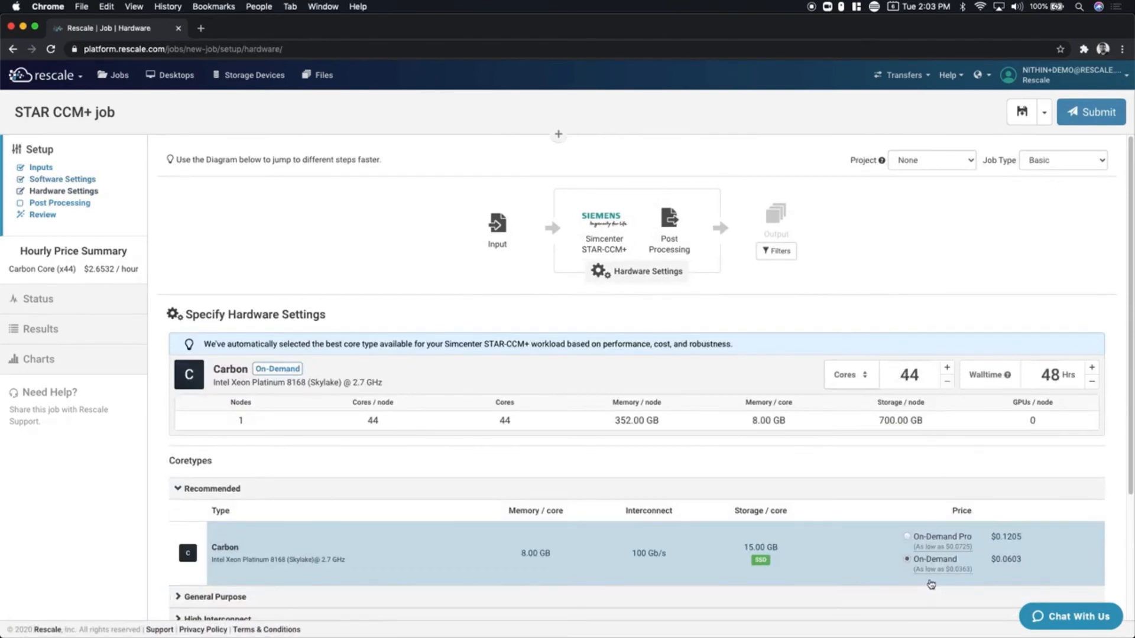
scroll(803, 504, down, 3)
scroll(803, 503, up, 3)
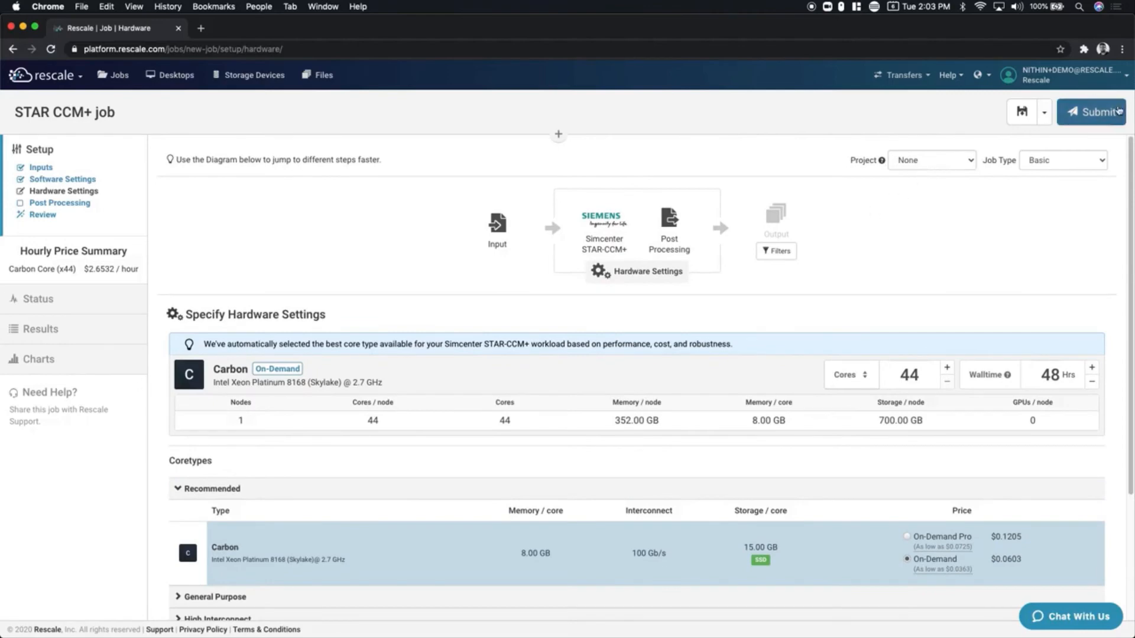
click(1090, 114)
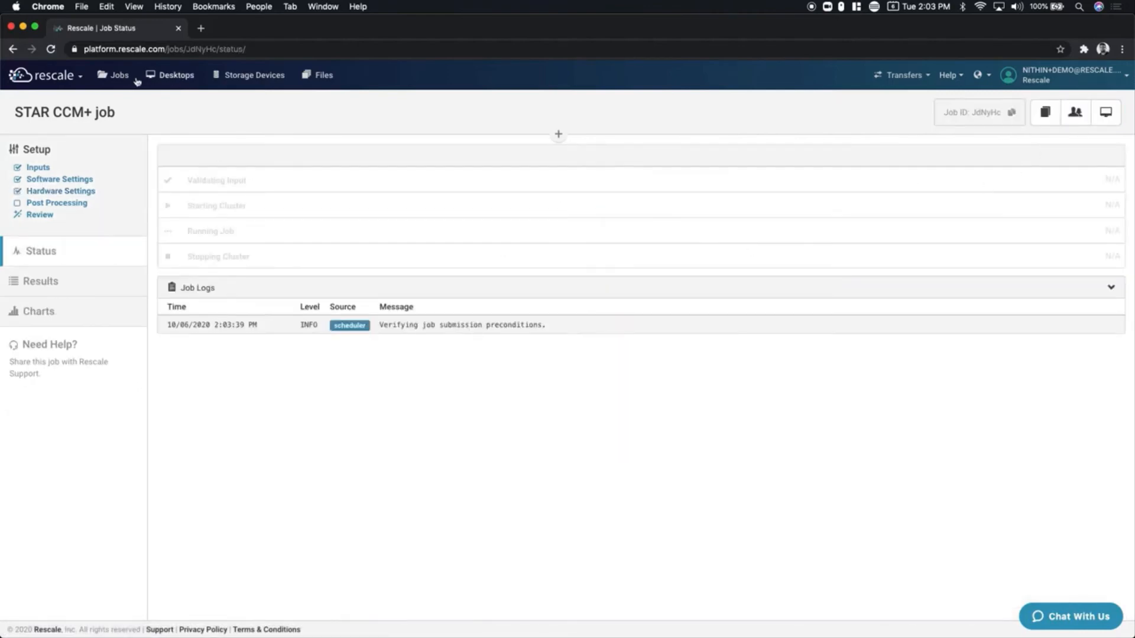
- Open the submitted STAR CCM+ job from the jobs list and expand its description and source template details
click(121, 77)
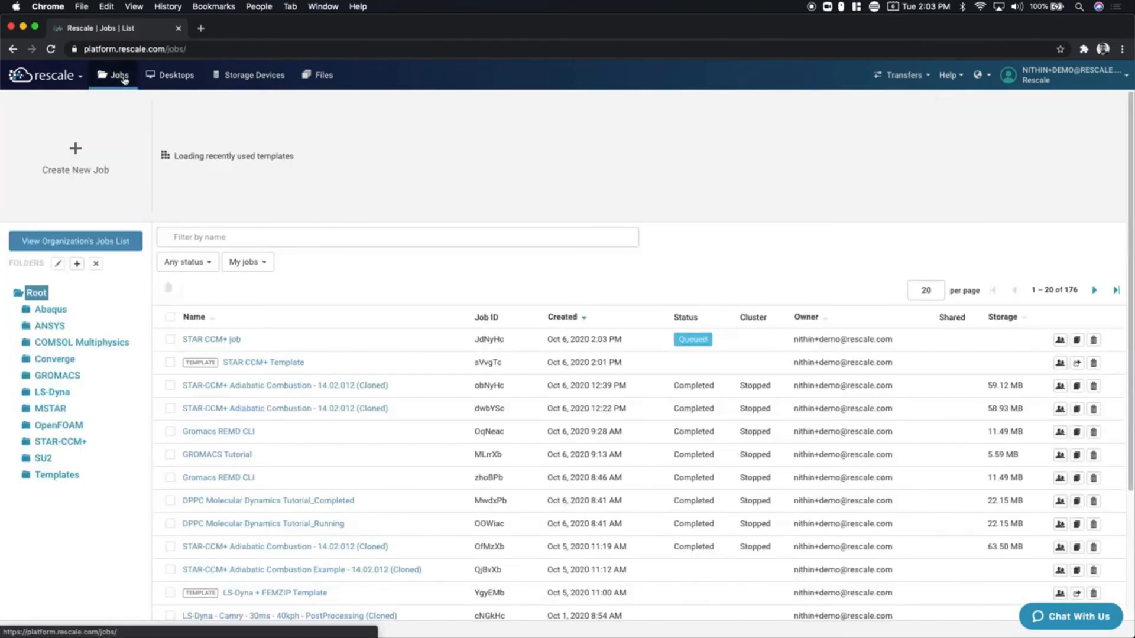
click(214, 344)
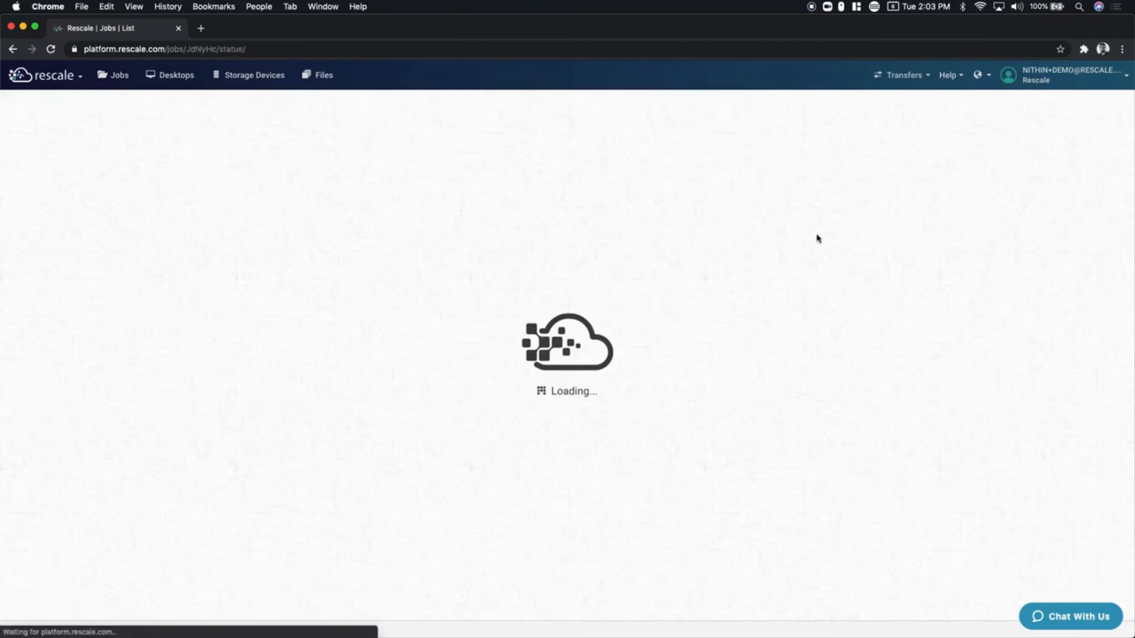
click(558, 135)
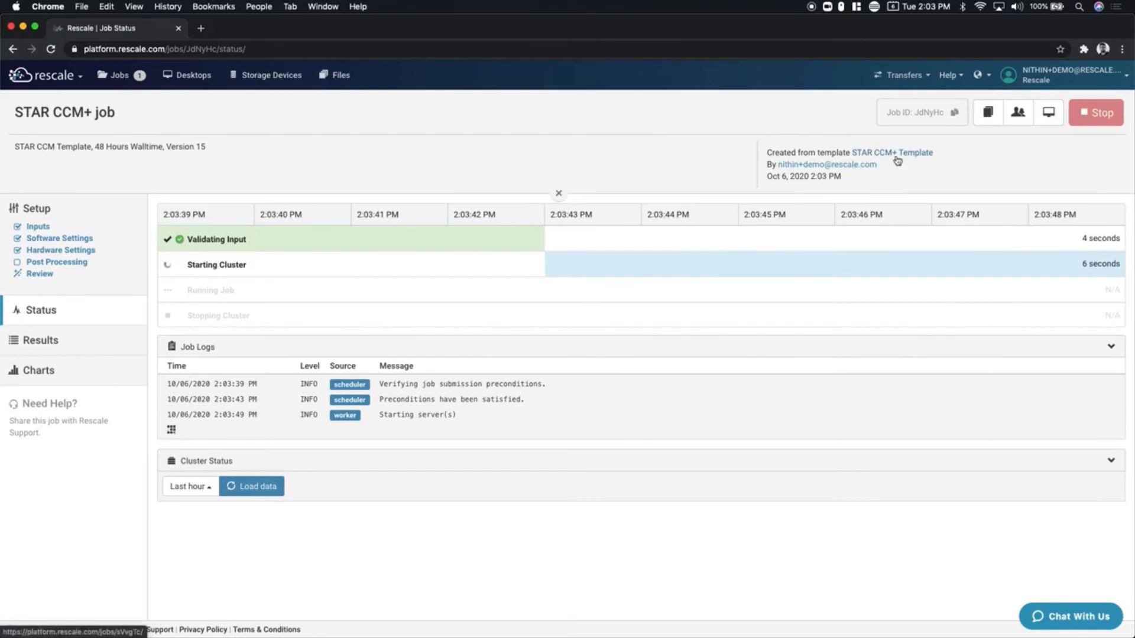
- Open "Tempalte for TF 2.2" for editing from the full template gallery
click(136, 82)
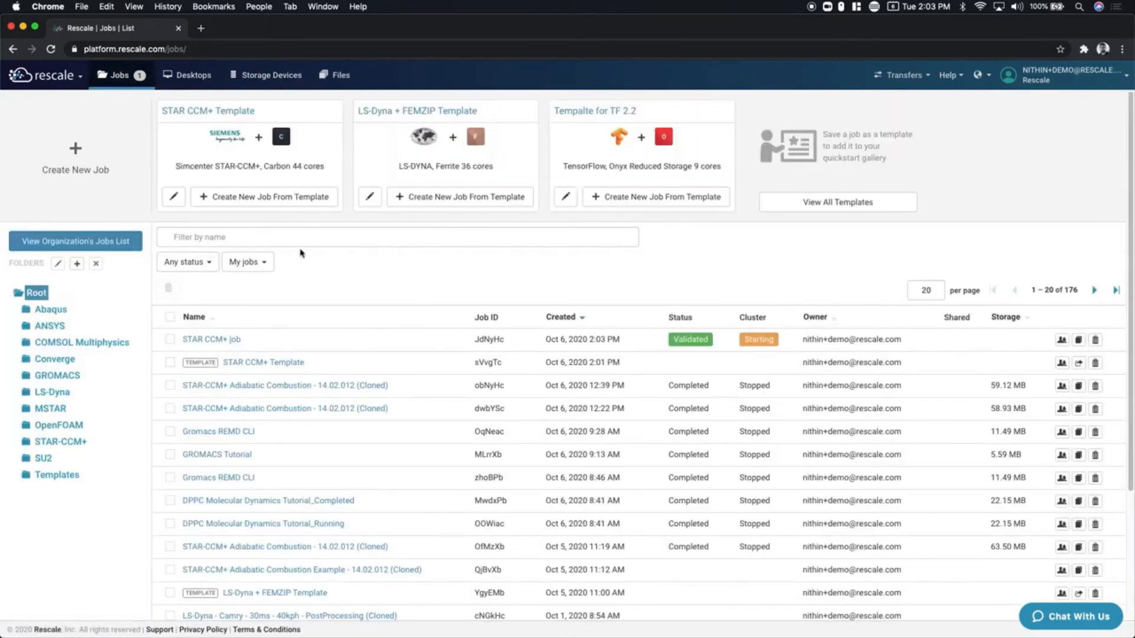
click(842, 204)
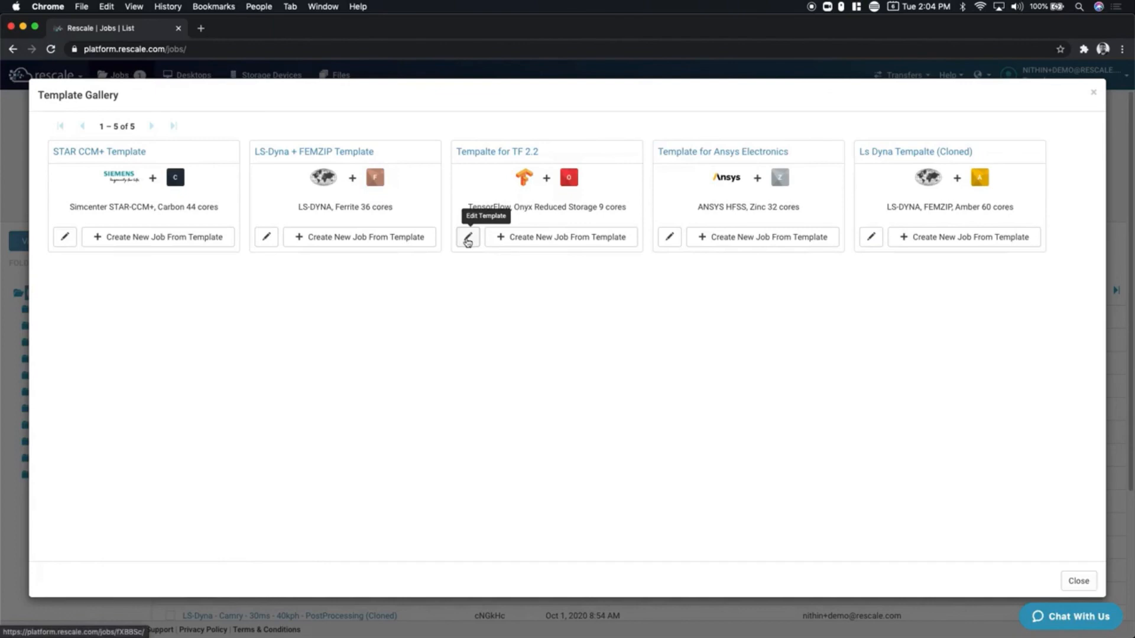
click(468, 240)
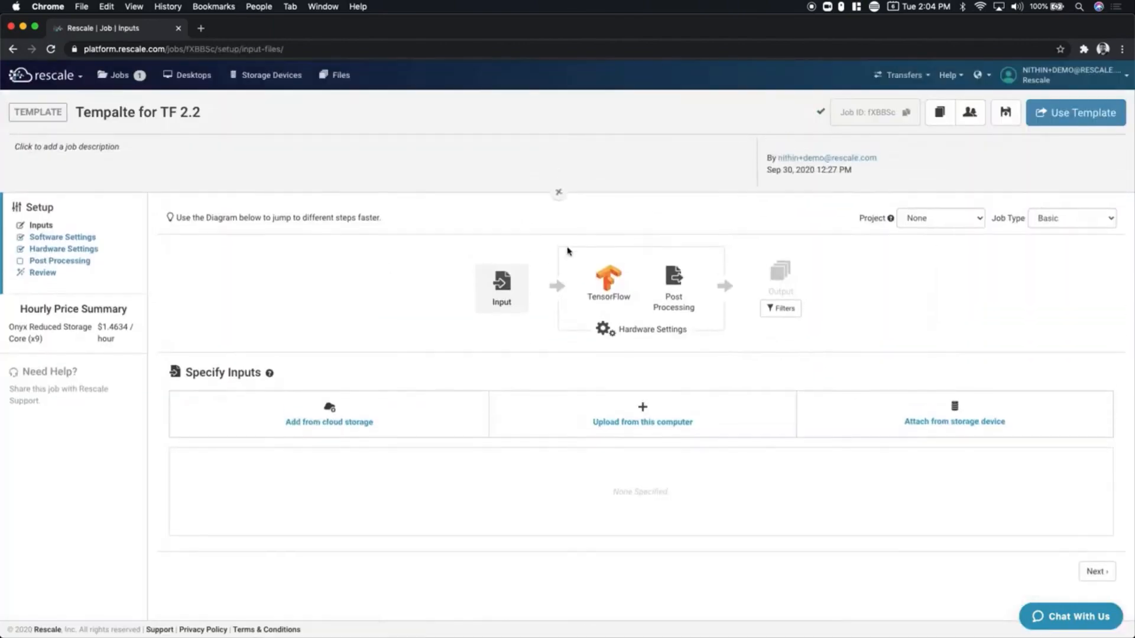
- Set the TensorFlow template's hardware to 18 cores and save the template
click(625, 292)
click(655, 331)
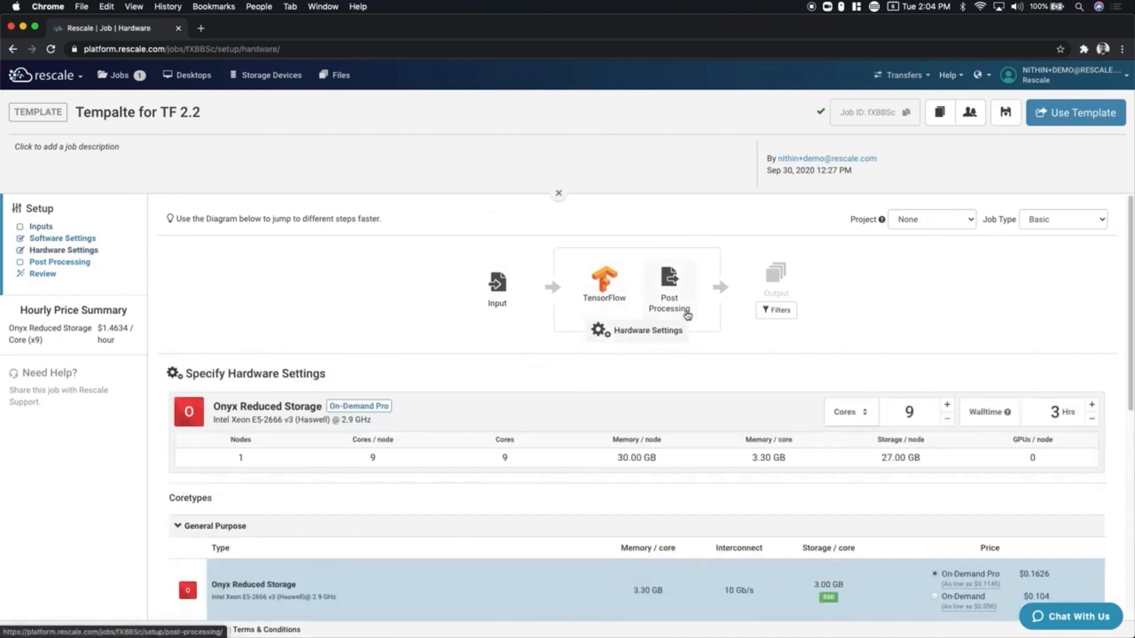
click(947, 405)
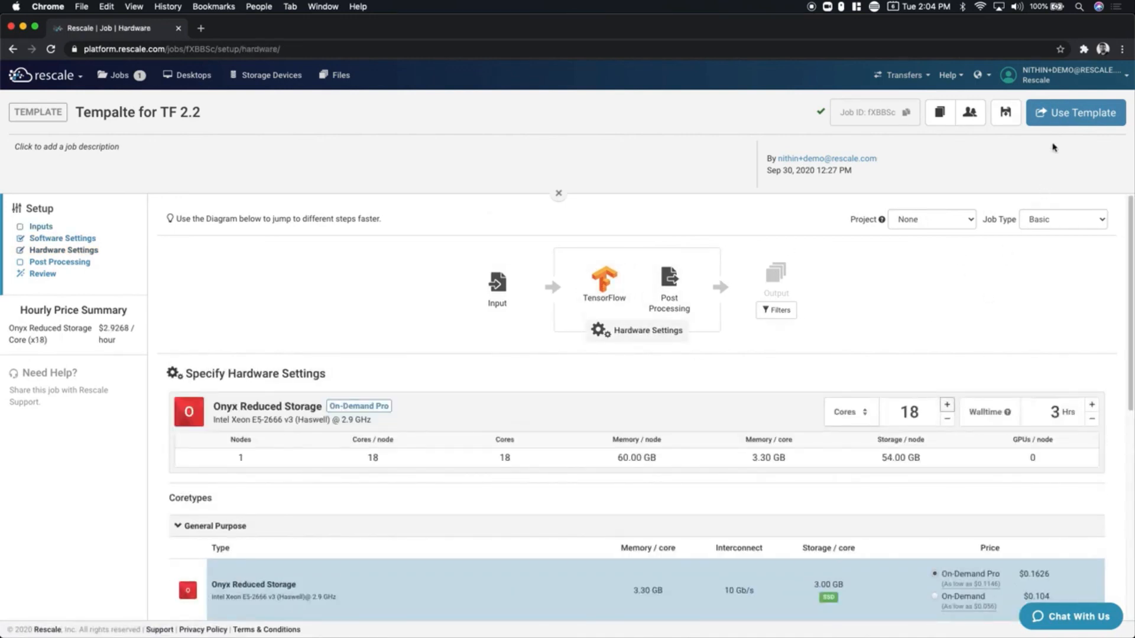
click(1008, 114)
- Open STAR CCM+ Template from the jobs list, examine its sharing options without sharing it, and return to the list
click(140, 84)
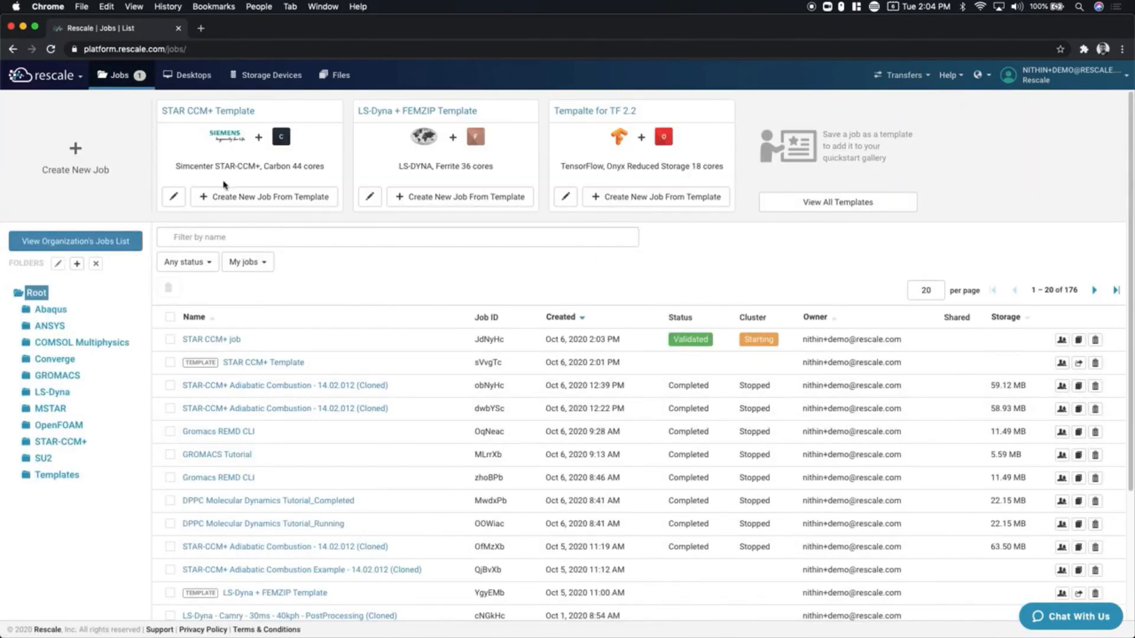
click(231, 117)
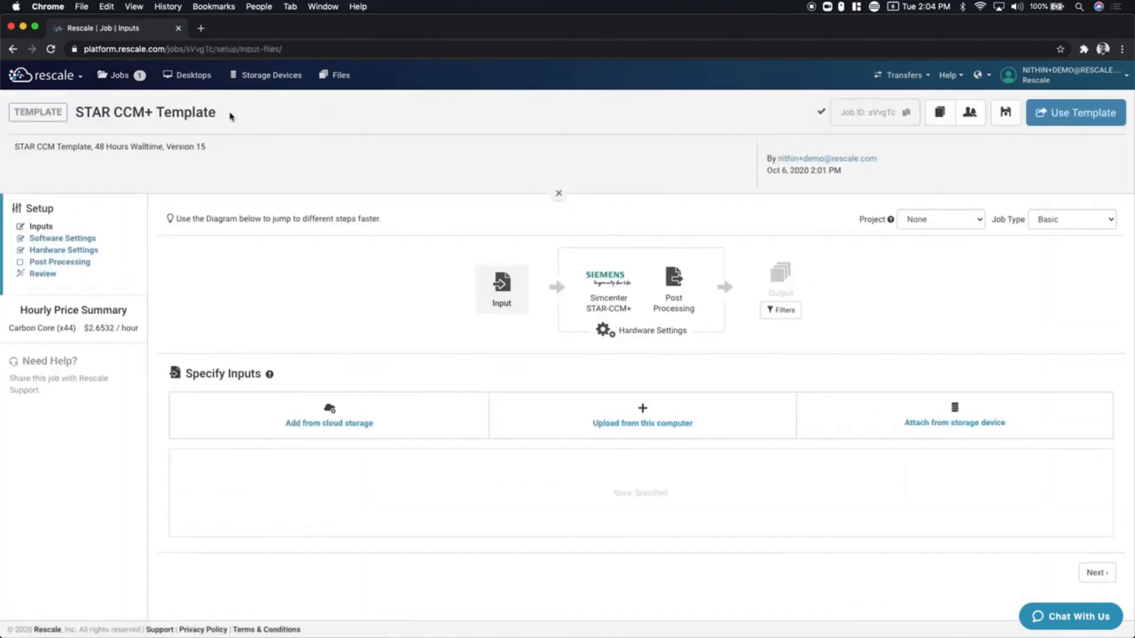
click(967, 114)
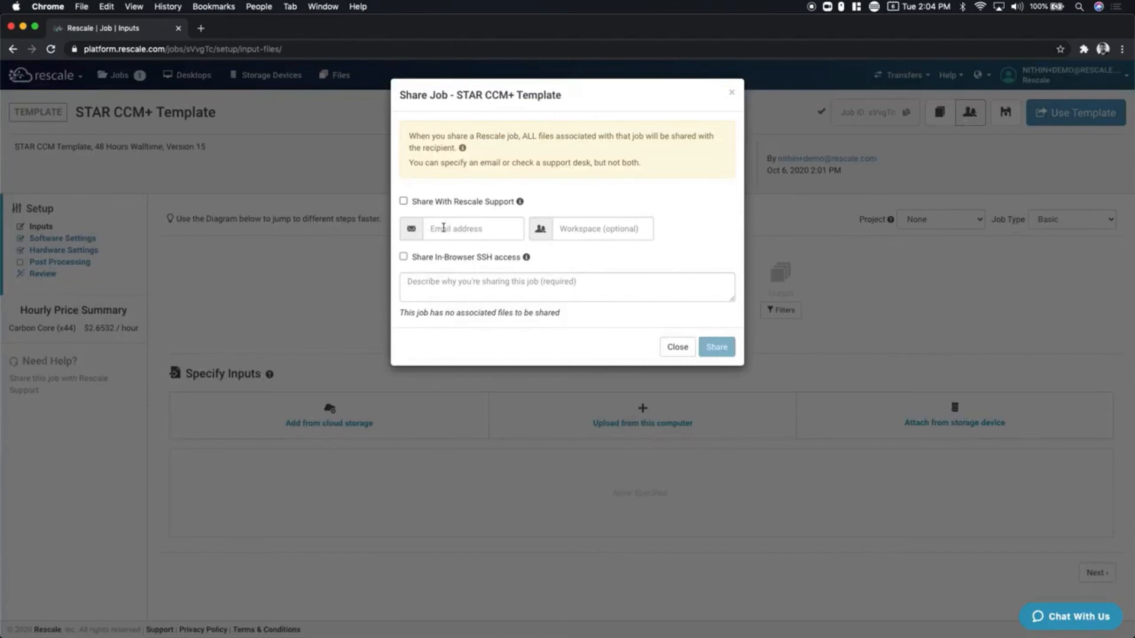
click(443, 229)
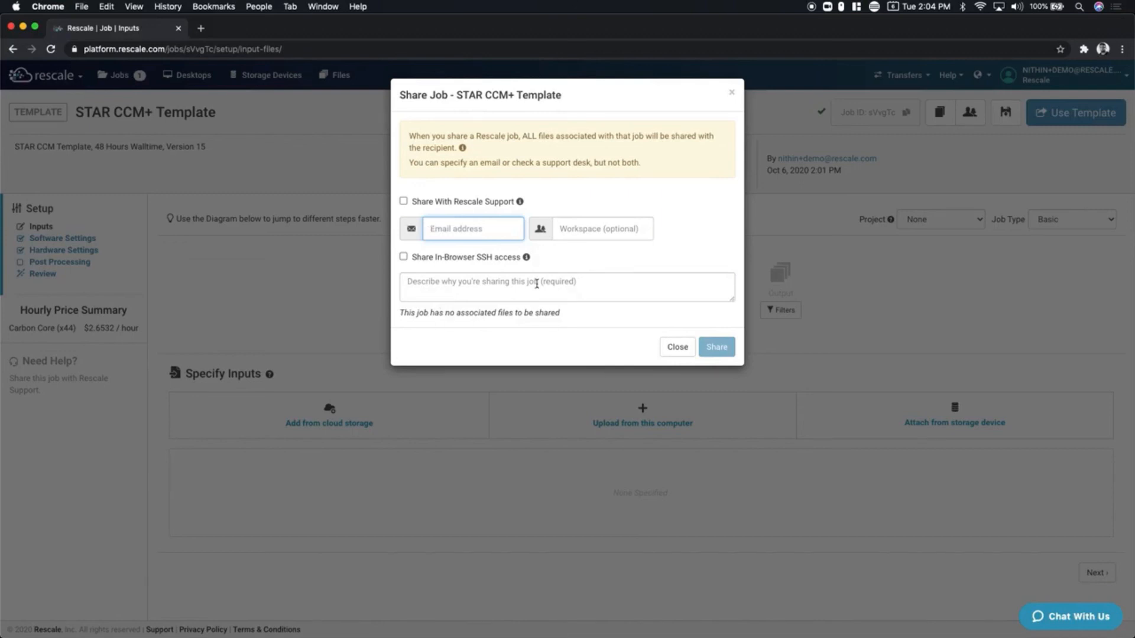
click(732, 92)
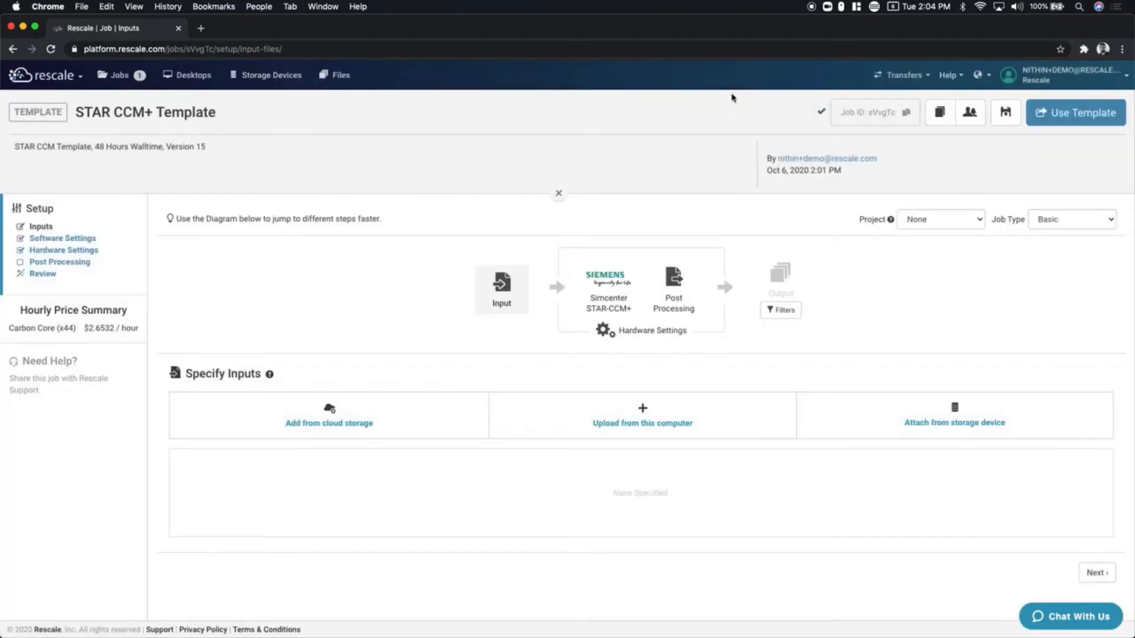
click(118, 75)
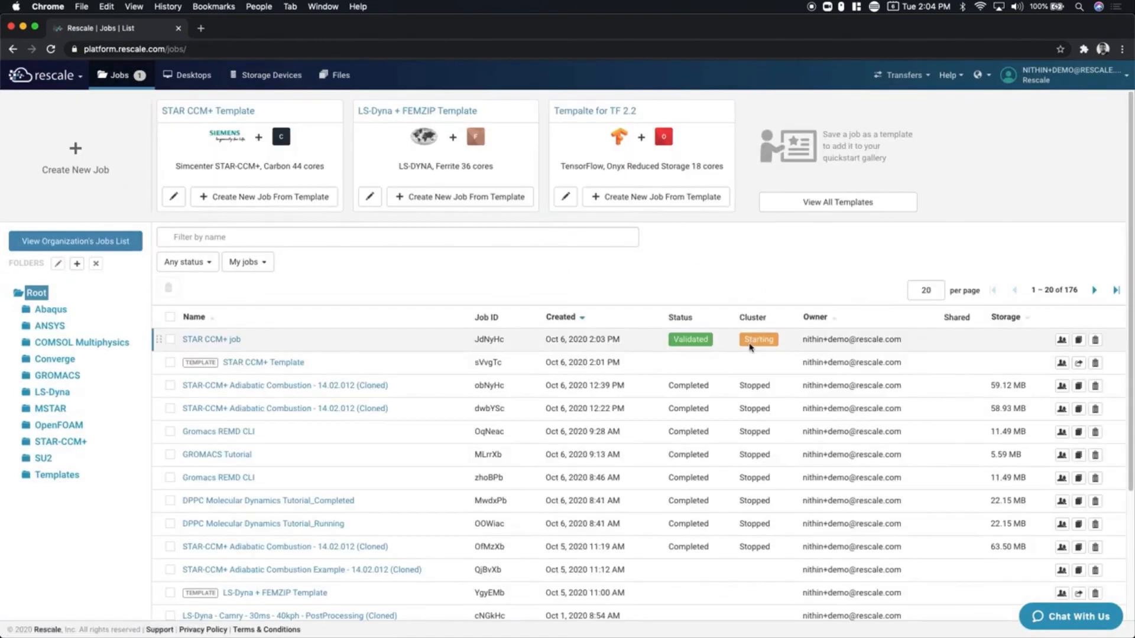